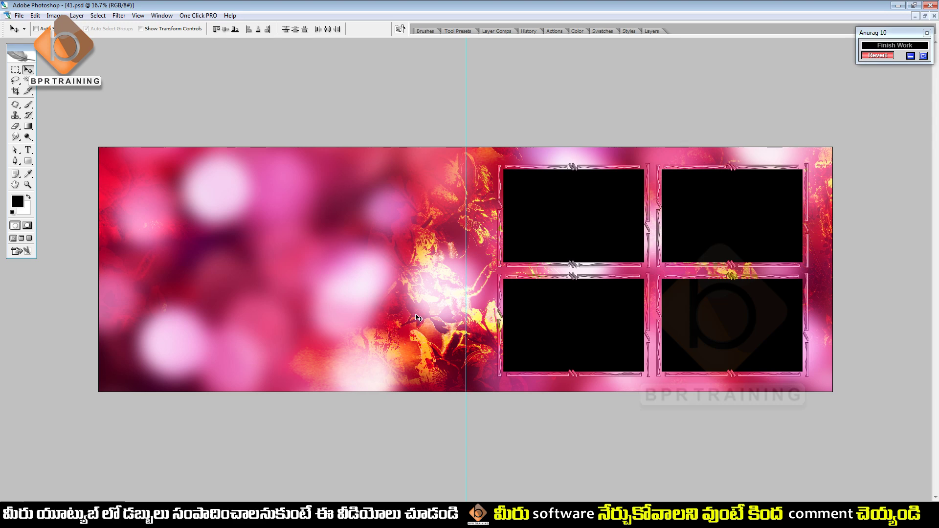
# Show thumbnail previews of the open Explorer folder windows while 41.psd stays open.
pyautogui.click(650, 520)
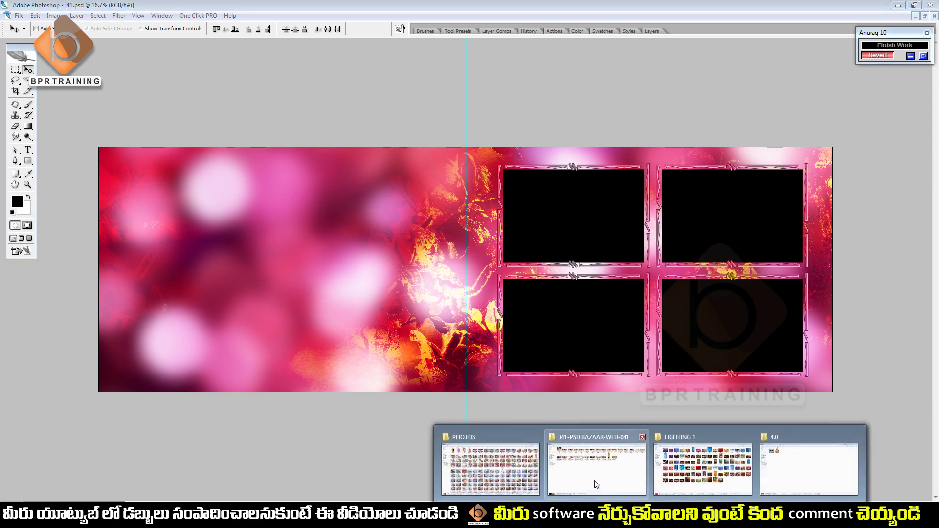
# Bring up the PHOTOS folder and preview wedding photos such as IMG_8860 and IMG_8905 full screen.
pyautogui.click(490, 468)
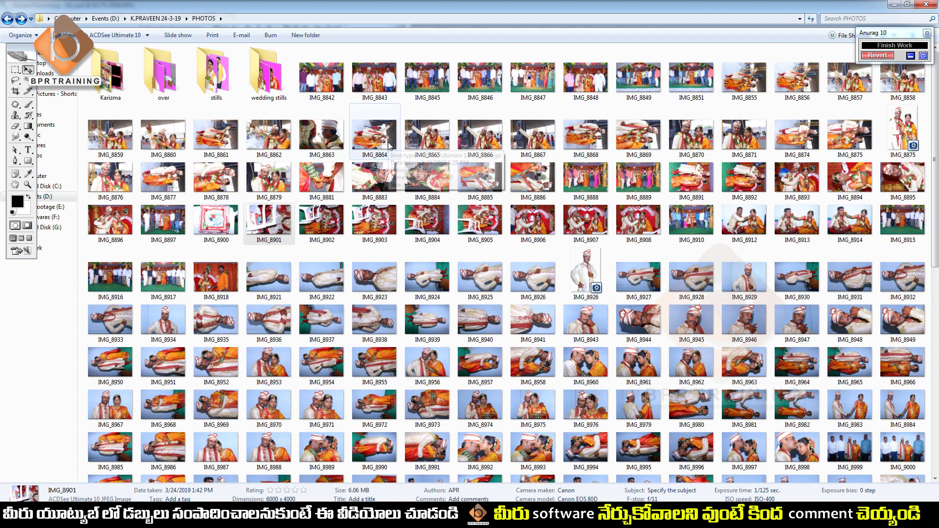
pyautogui.moveTo(374, 135)
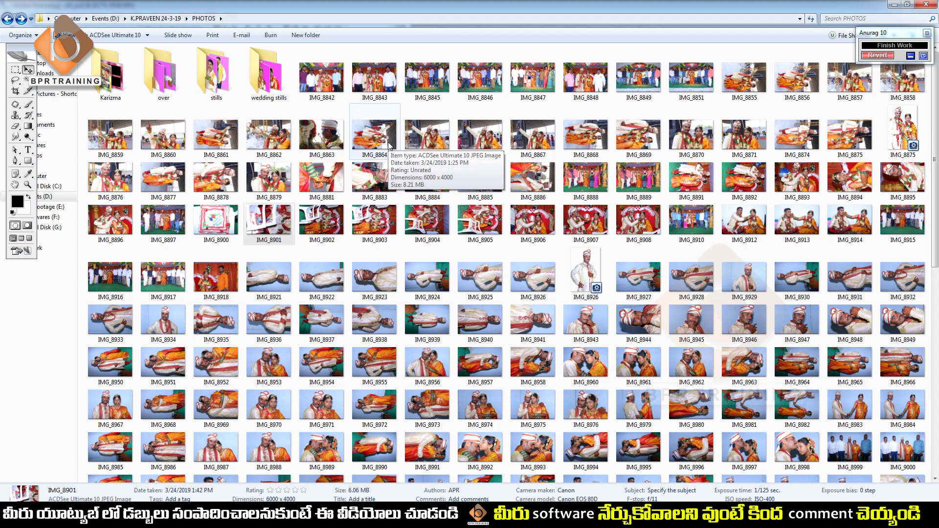
pyautogui.click(182, 144)
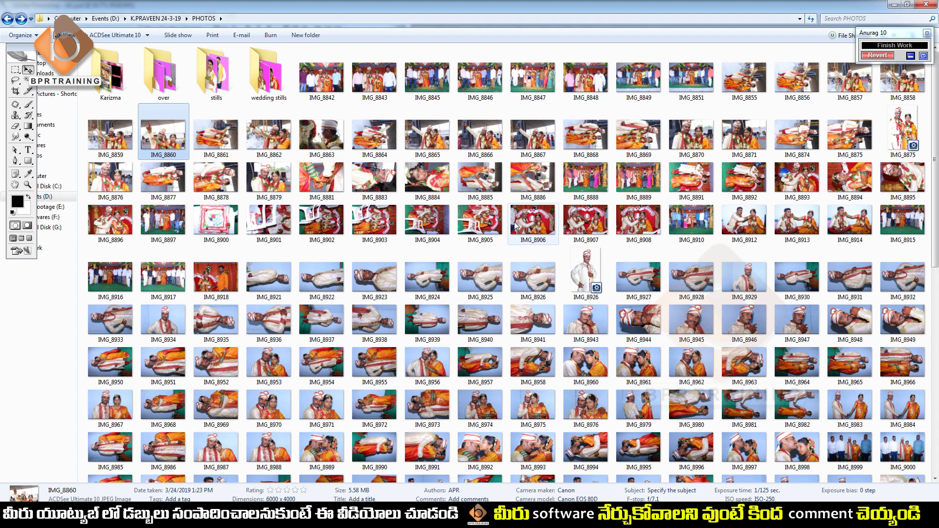
pyautogui.press('F10')
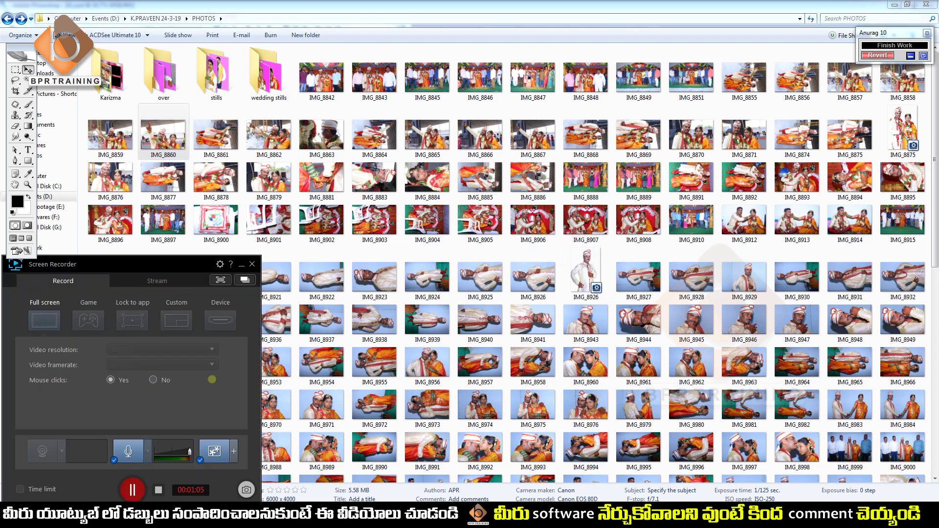
pyautogui.click(138, 494)
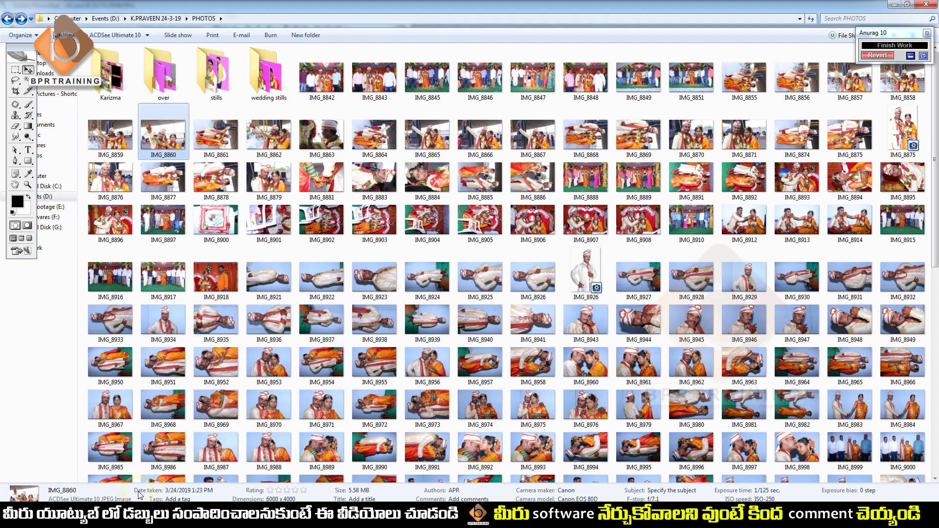
pyautogui.click(499, 210)
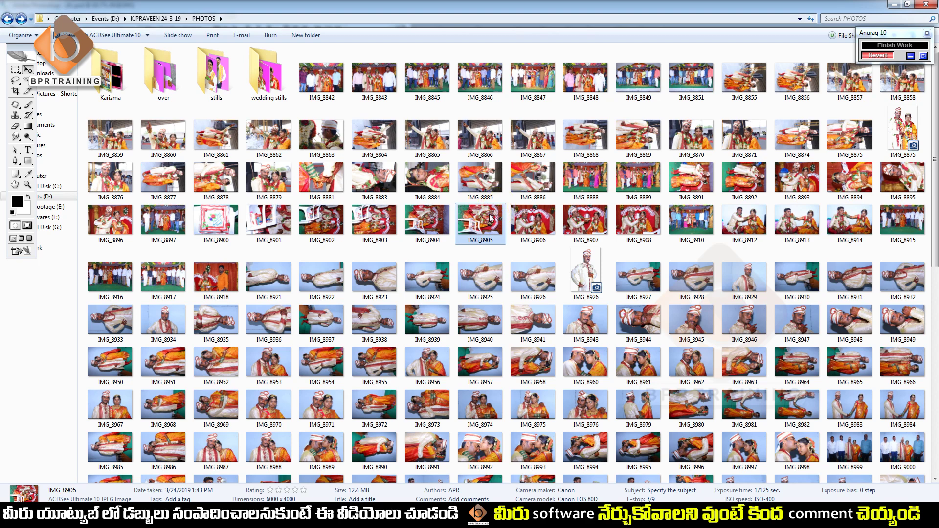
pyautogui.doubleClick(499, 210)
pyautogui.scroll(-1, 535, 78)
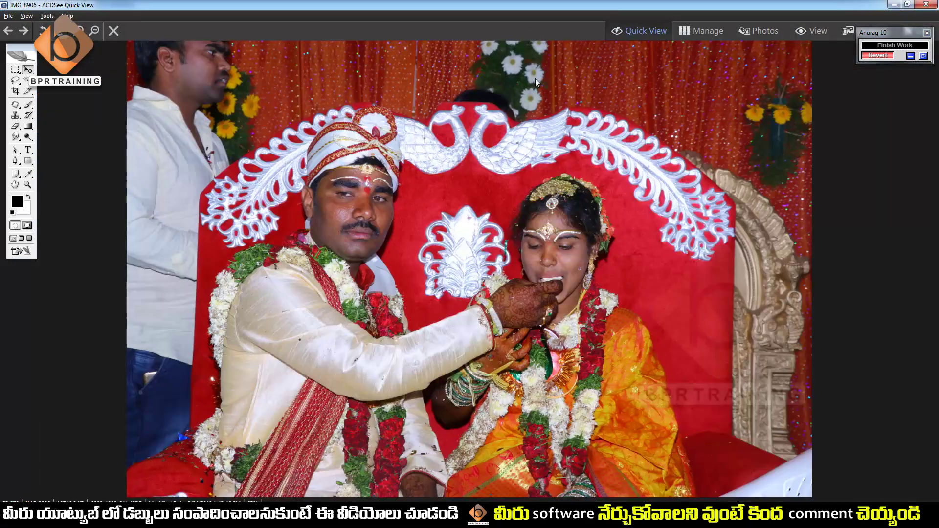
pyautogui.scroll(-1, 535, 78)
pyautogui.press('Escape')
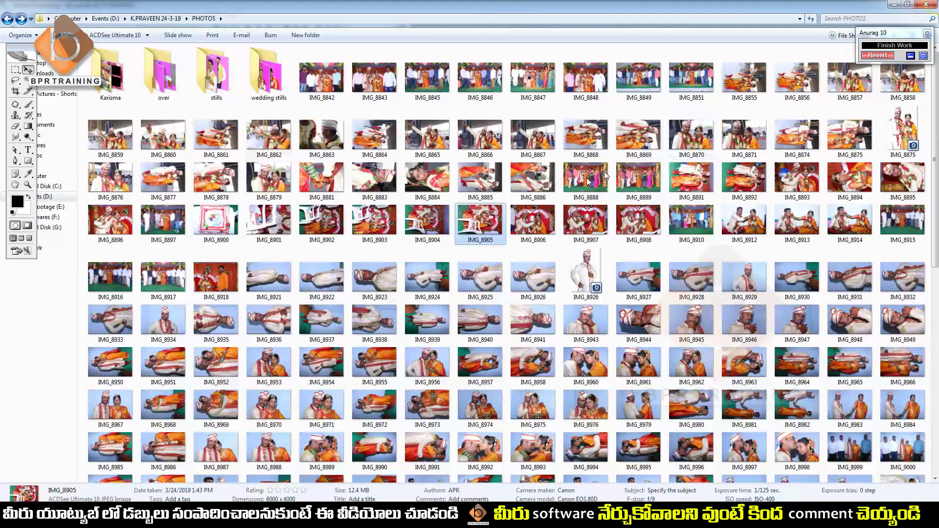
# Compare IMG_8907 with IMG_8908, then open IMG_8907 in Photoshop.
pyautogui.click(594, 225)
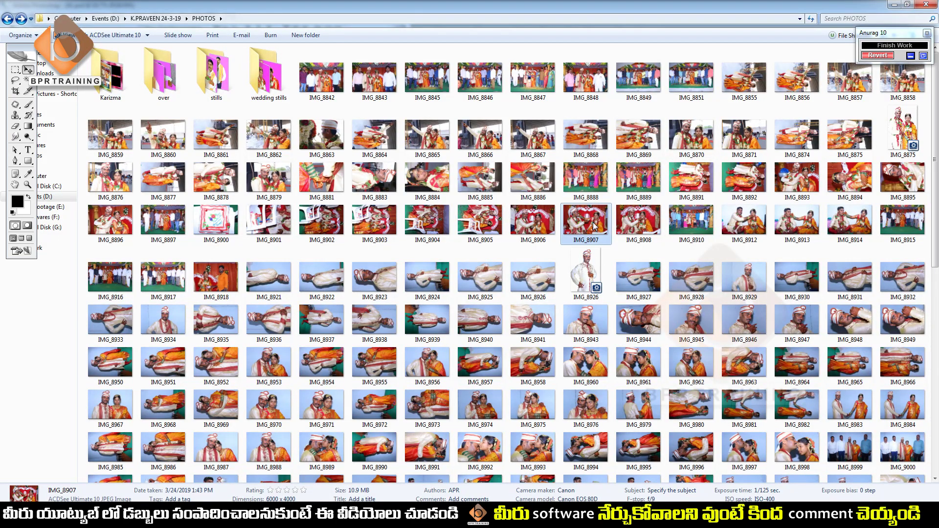
pyautogui.doubleClick(633, 219)
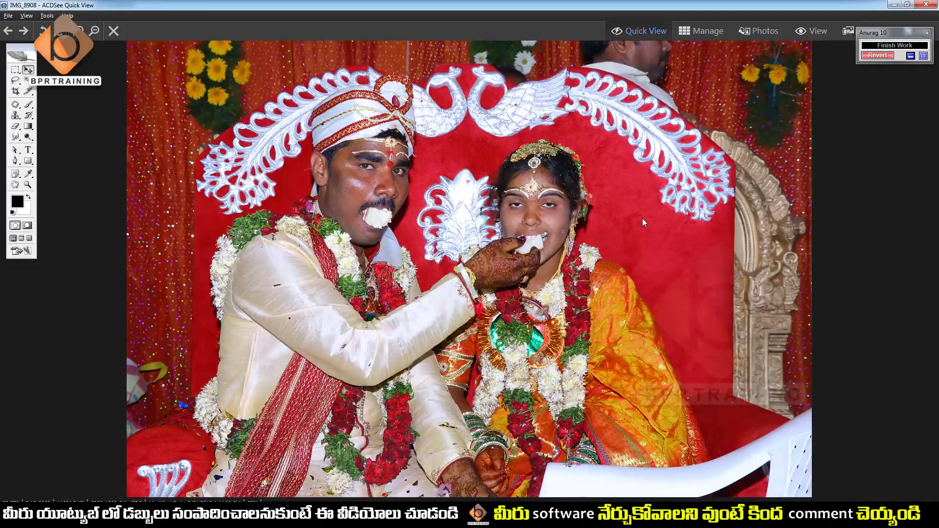
pyautogui.press('Escape')
pyautogui.click(587, 224)
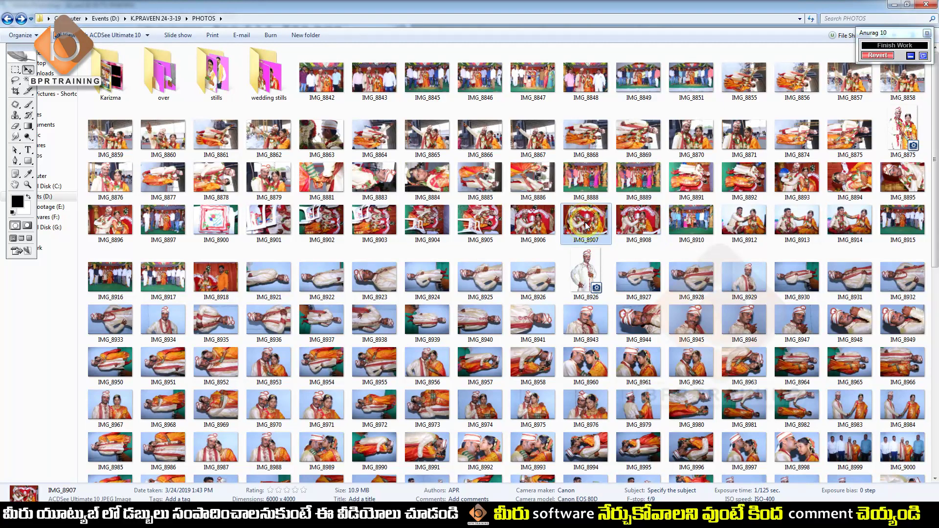
pyautogui.moveTo(587, 225); pyautogui.dragTo(586, 258)
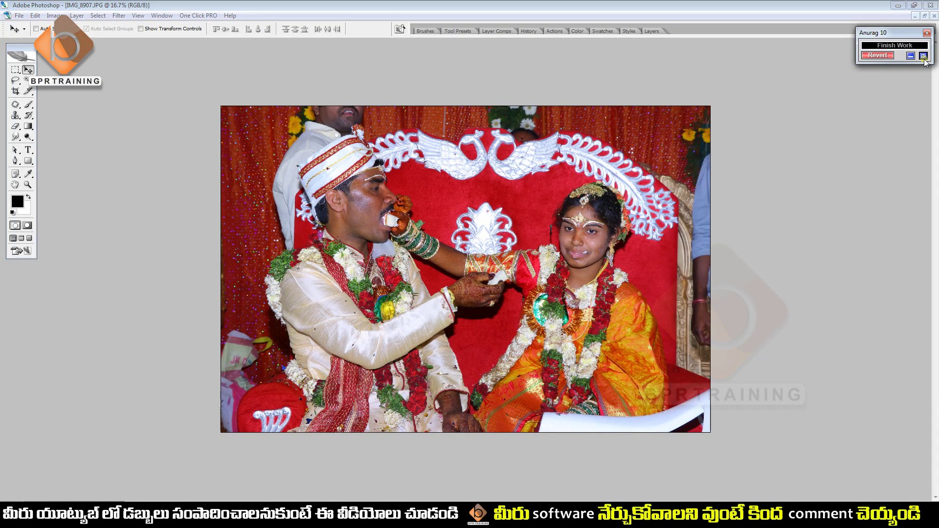
# Brighten the couple photo with two Anurag 10 panel levels presets.
pyautogui.click(923, 57)
pyautogui.moveTo(903, 33); pyautogui.dragTo(869, 141)
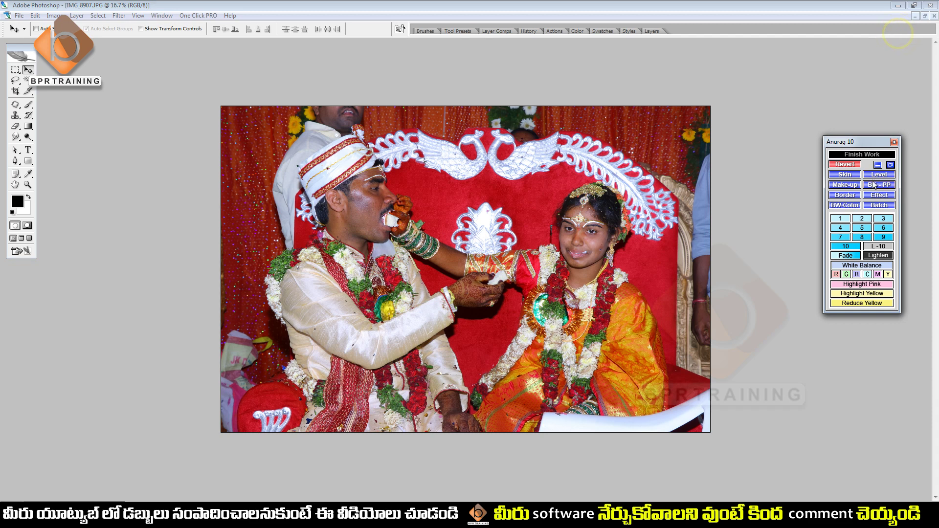
pyautogui.click(862, 222)
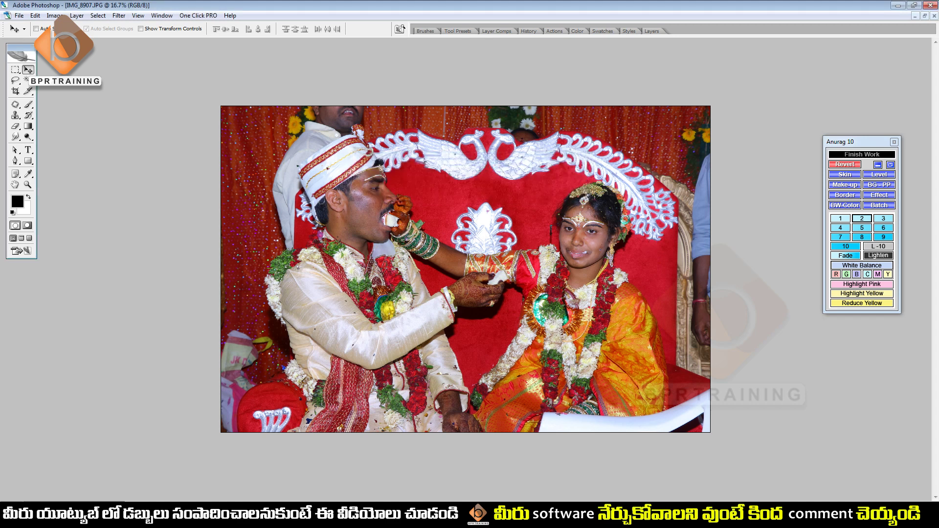
pyautogui.click(841, 219)
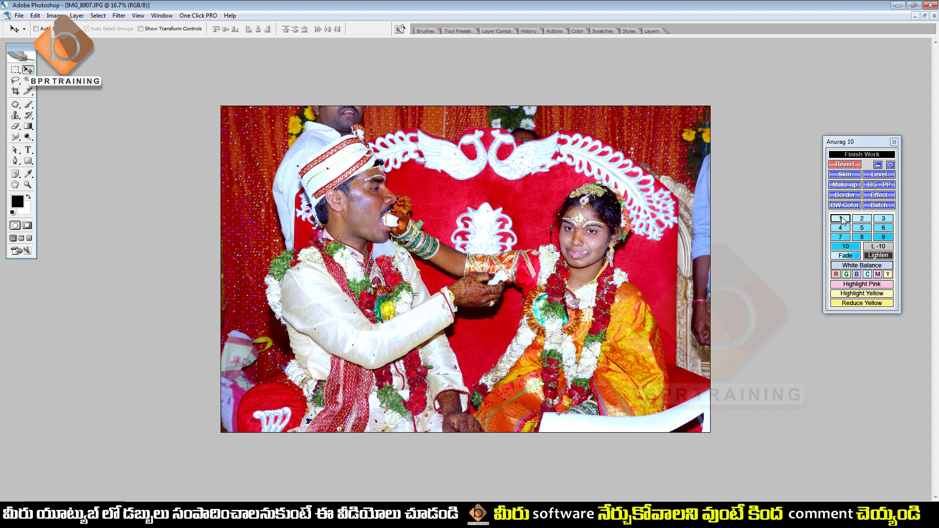
# Apply Selective Color and Brightness/Contrast with Contrast +10.
pyautogui.click(582, 203)
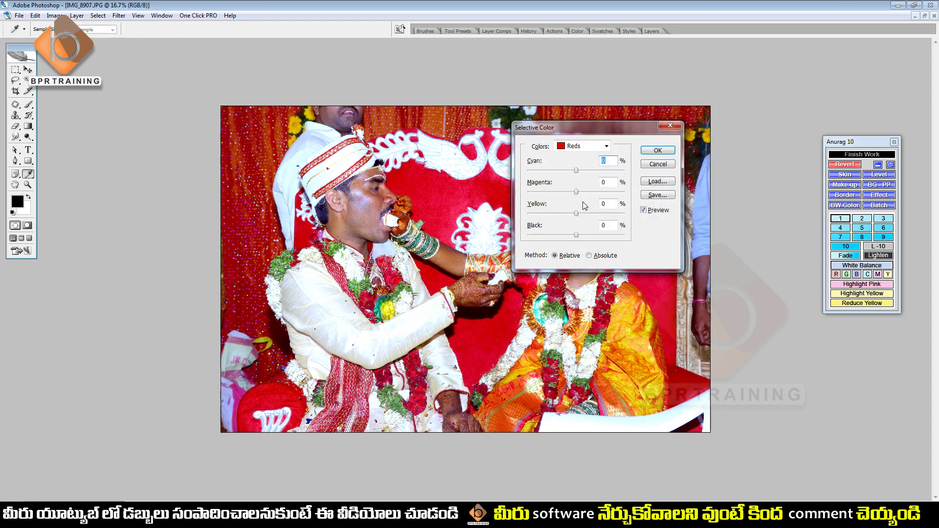
pyautogui.press('Return')
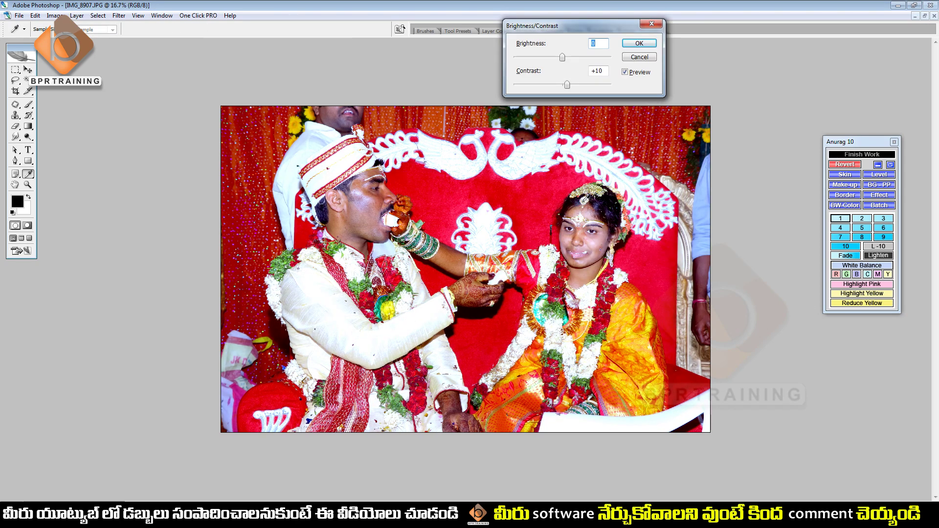
pyautogui.press('Return')
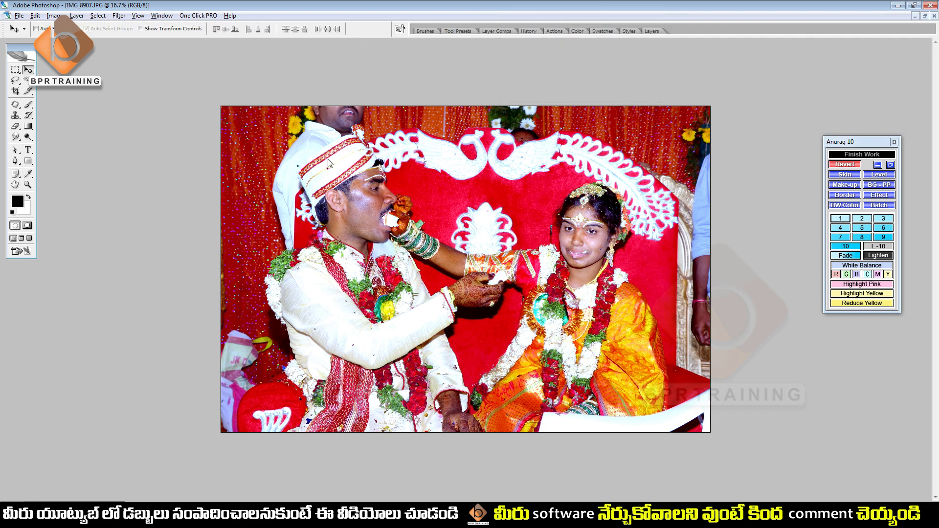
pyautogui.moveTo(135, 215)
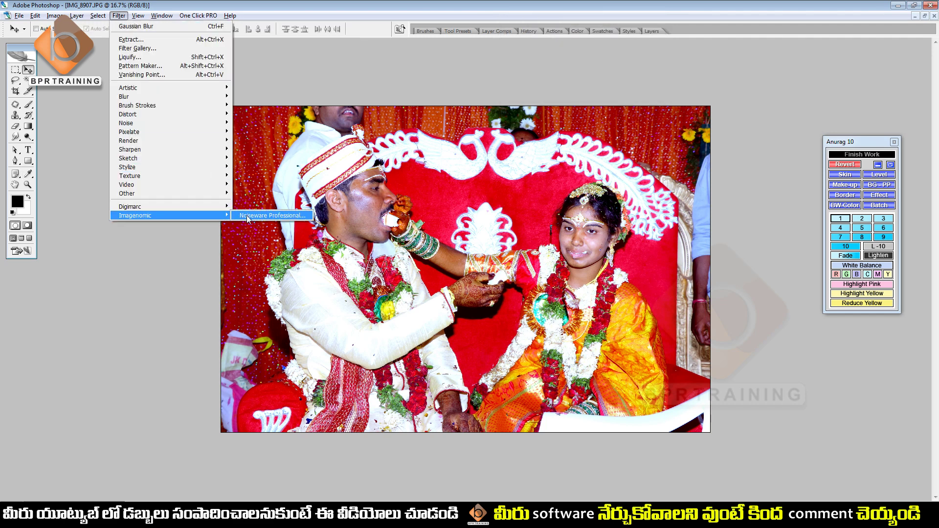
# Denoise IMG_8907 with Noiseware's Full (stronger color noise) preset and bring it into the spread.
pyautogui.click(259, 216)
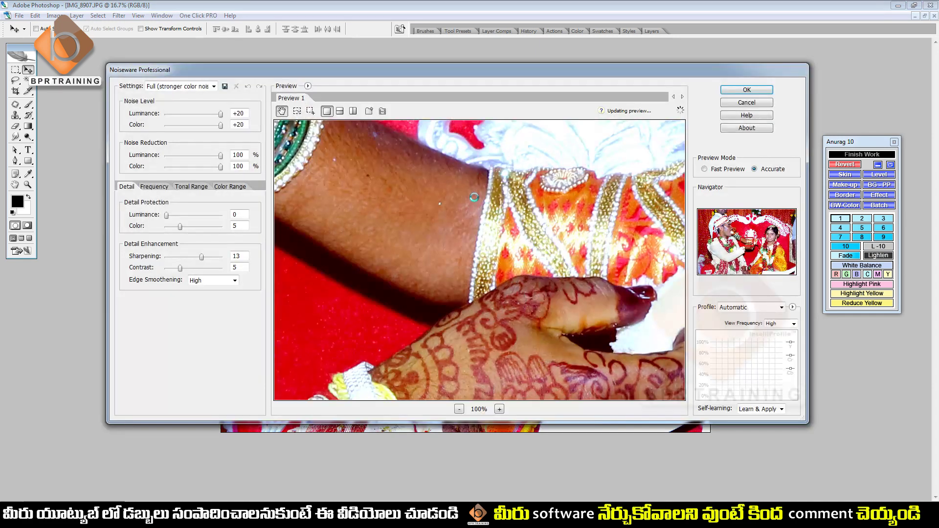
pyautogui.click(165, 88)
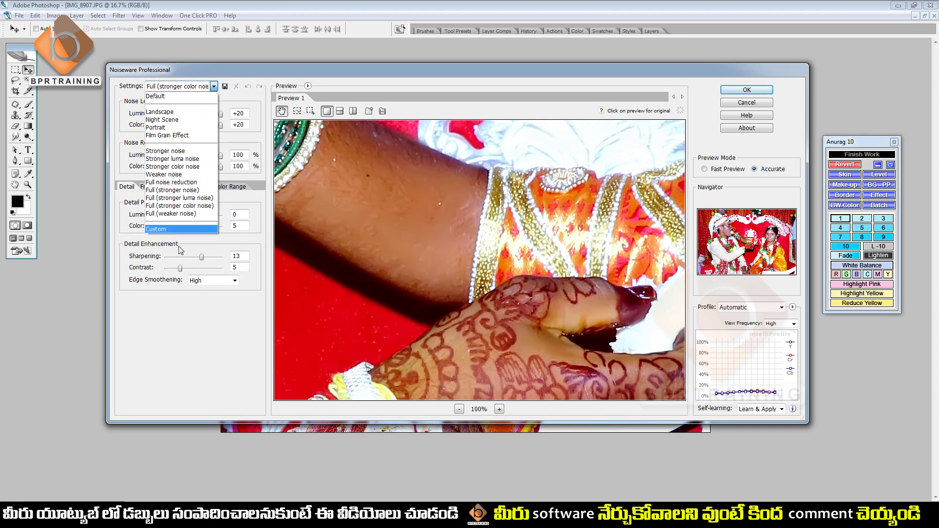
pyautogui.click(191, 87)
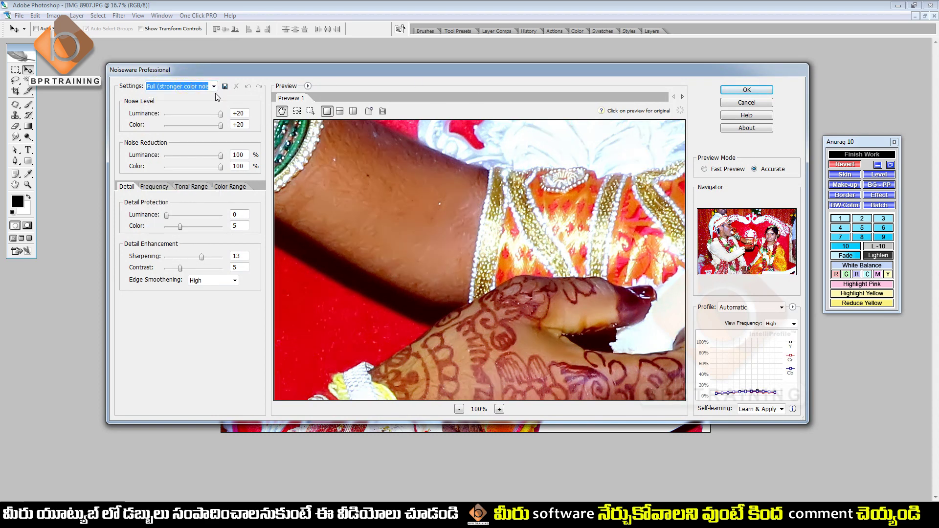
pyautogui.click(738, 91)
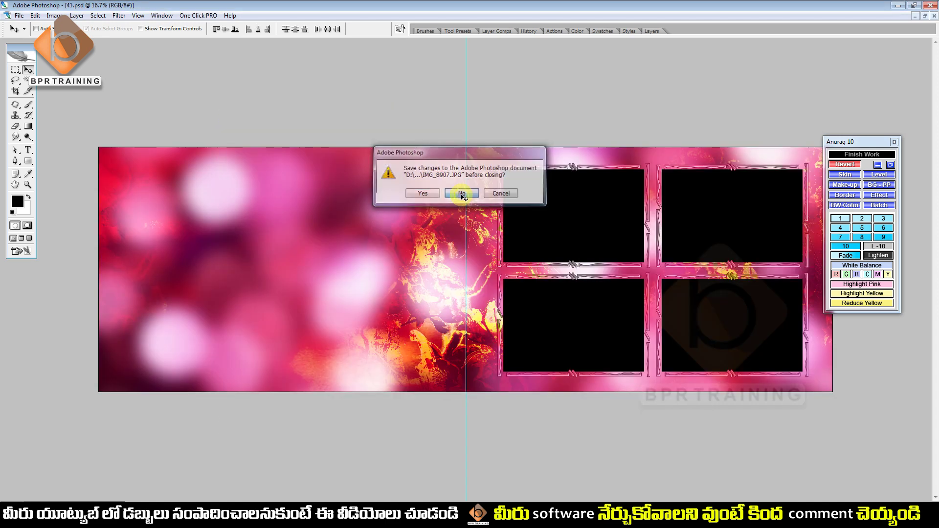
pyautogui.click(457, 192)
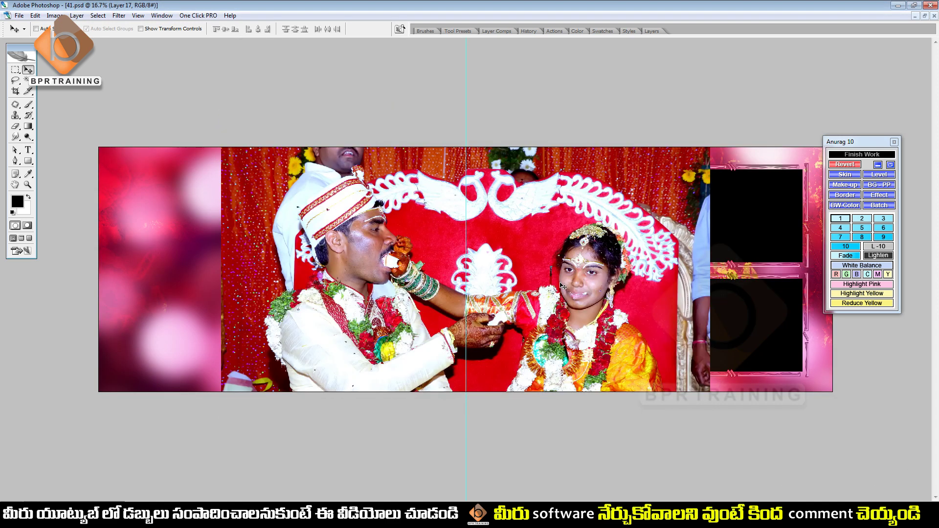
# Undo the pasted photo and change the spread's resolution from 250 to 300 pixels/inch.
pyautogui.hotkey('ctrl', 'alt', 'i')
pyautogui.press('Return')
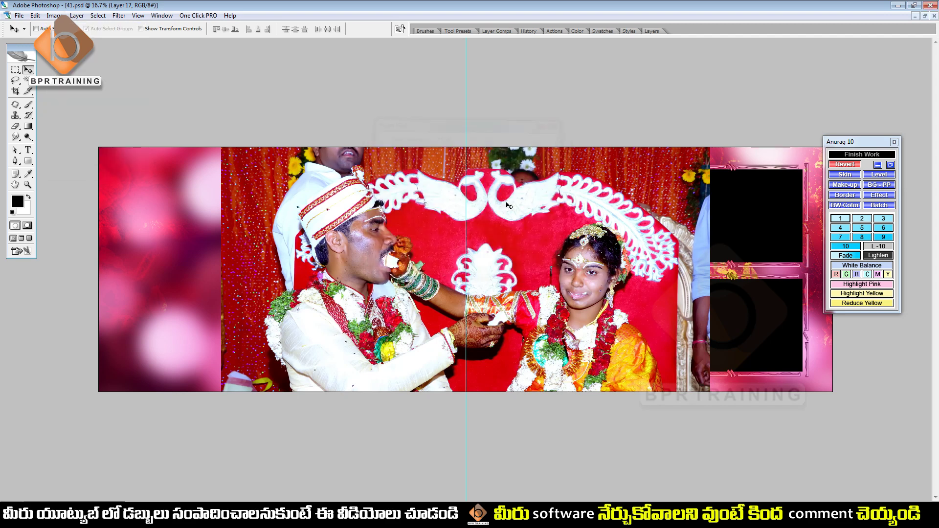
pyautogui.press('Delete')
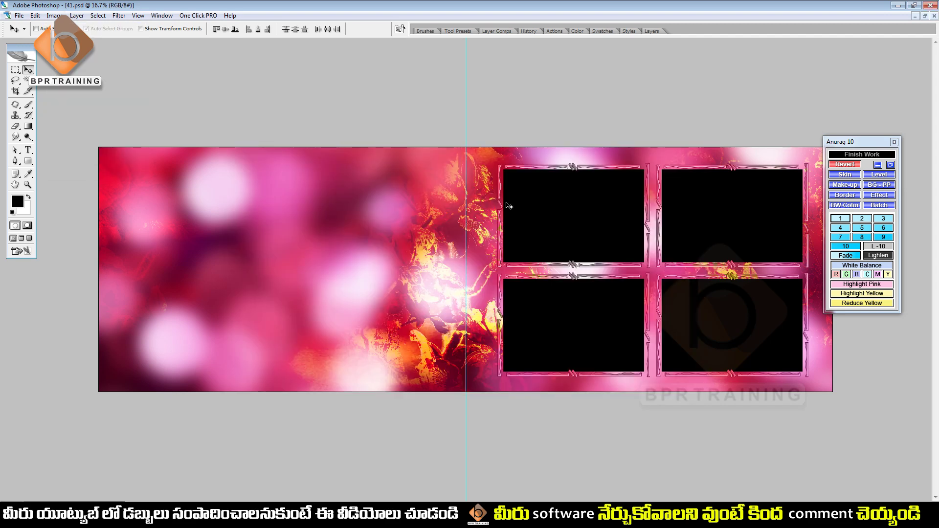
pyautogui.hotkey('ctrl', 'alt', 'i')
pyautogui.doubleClick(441, 228)
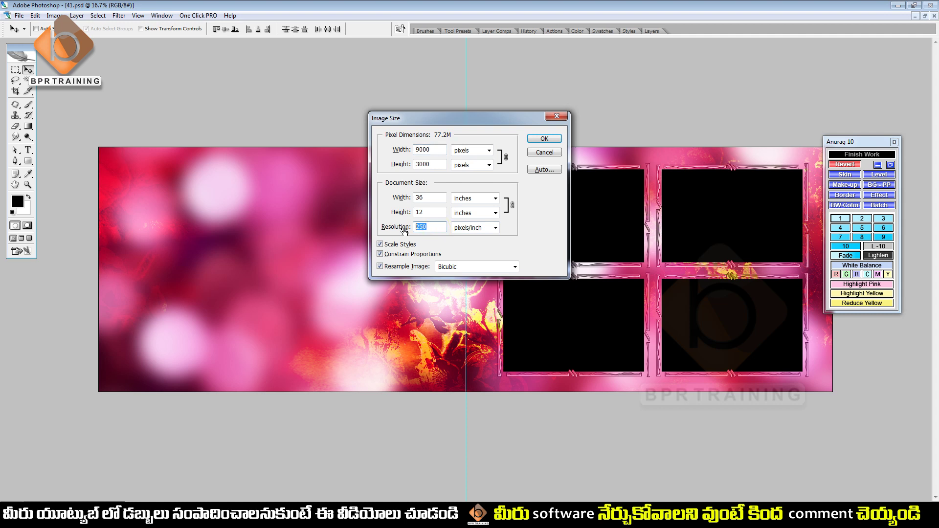
pyautogui.write('300')
pyautogui.press('Return')
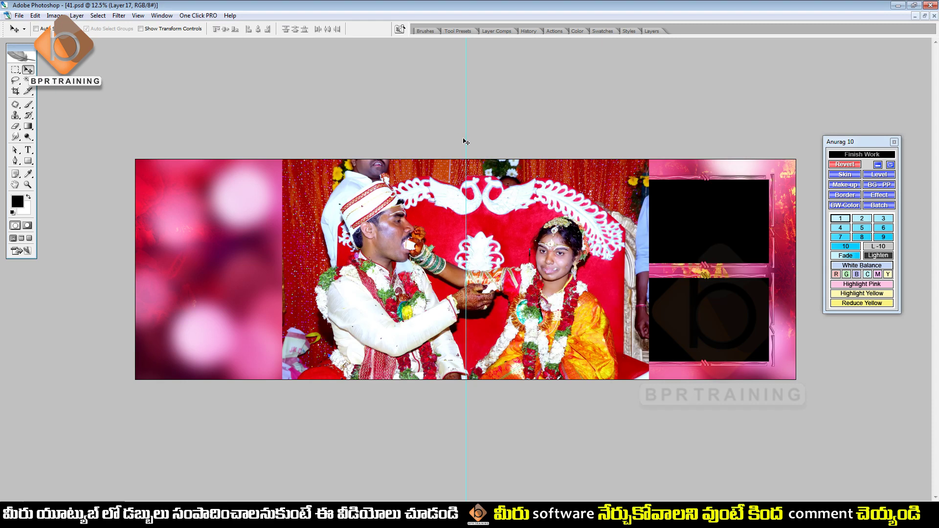
# Slide the couple photo onto the left page and erase its right edge into the pink page.
pyautogui.moveTo(524, 264); pyautogui.dragTo(353, 267)
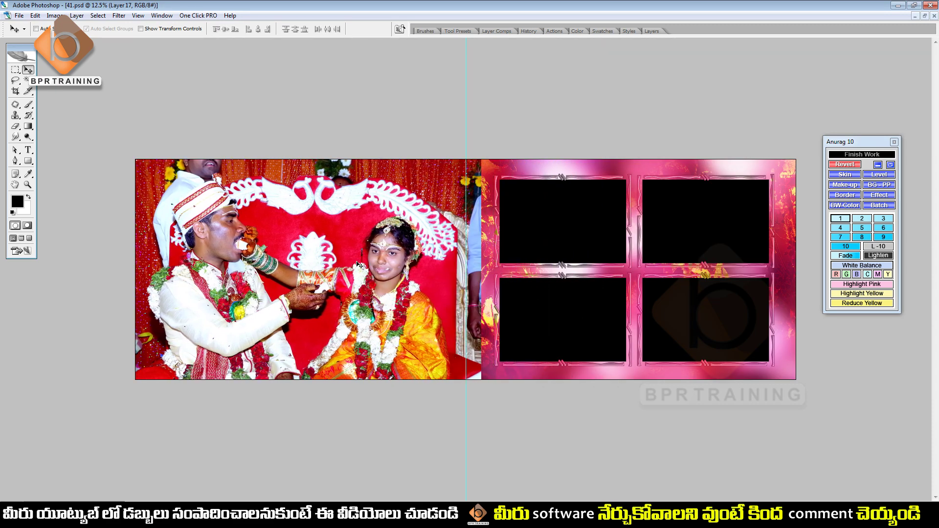
pyautogui.moveTo(465, 263); pyautogui.dragTo(463, 263)
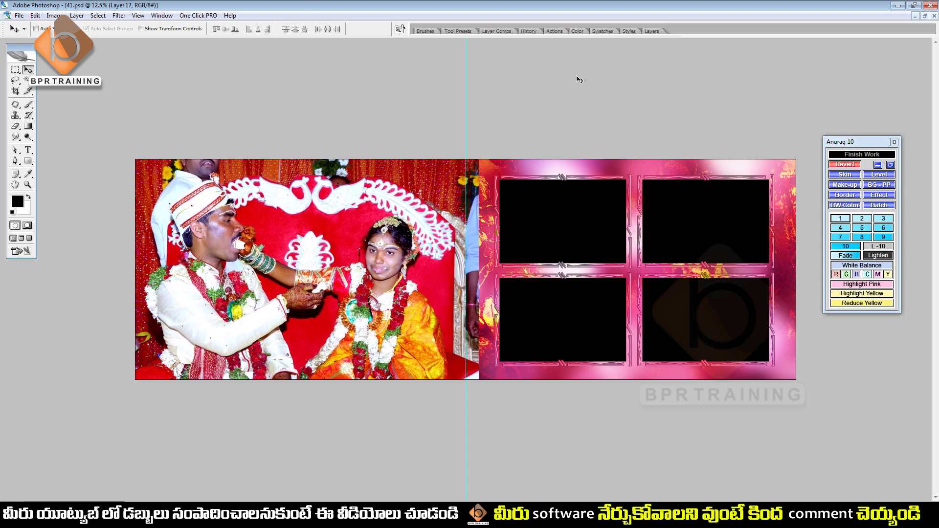
pyautogui.press('e')
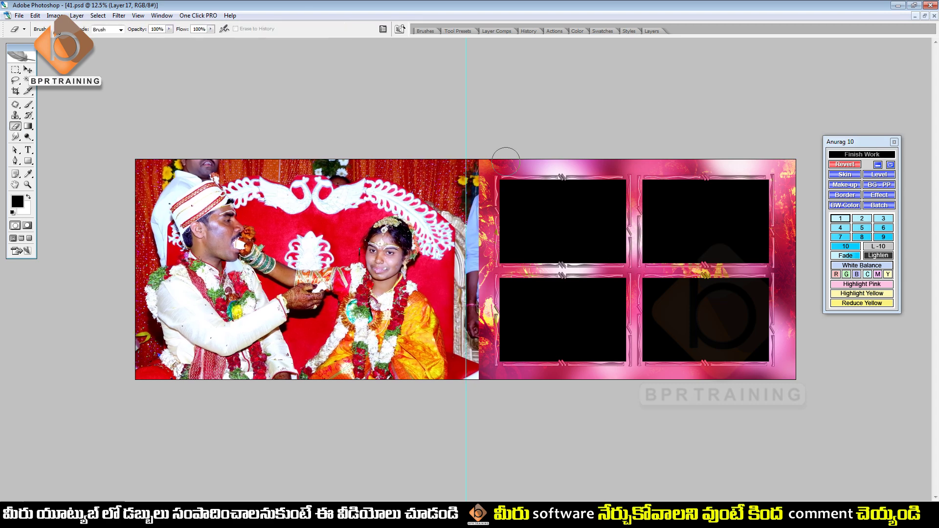
pyautogui.press(']')
pyautogui.press(']')
pyautogui.press(']')
pyautogui.press(']')
pyautogui.press(']')
pyautogui.moveTo(503, 132); pyautogui.dragTo(511, 414)
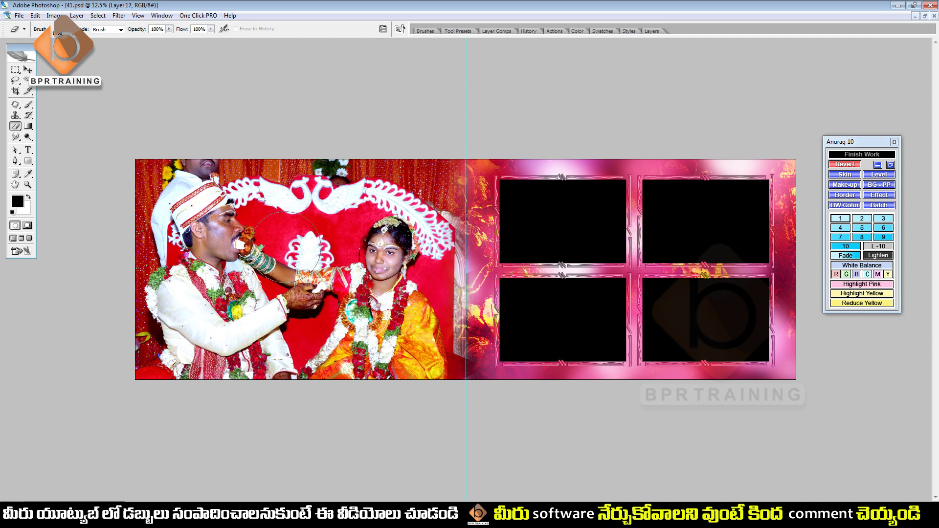
pyautogui.press('v')
pyautogui.hotkey('ctrl', '+')
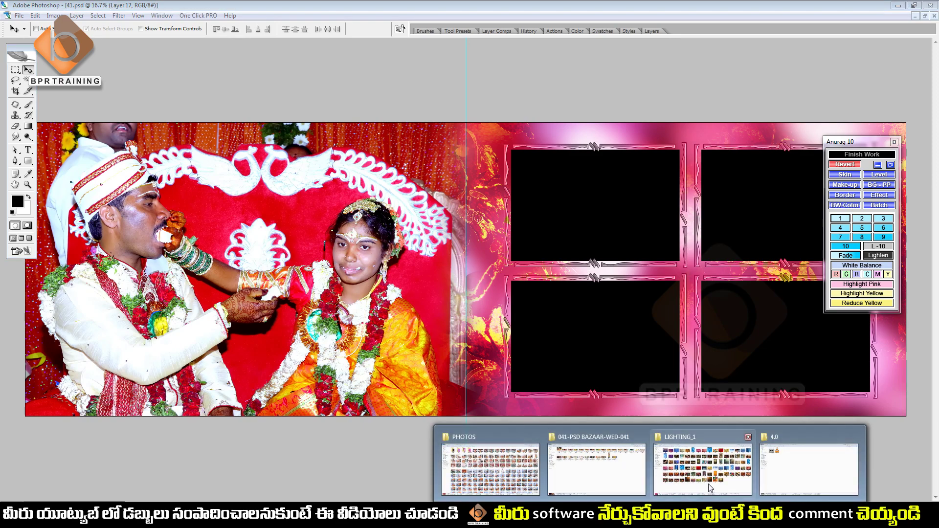
# Open blue bokeh image 140 from LIGHTING_1 and paste it into the album spread.
pyautogui.click(704, 467)
pyautogui.click(643, 441)
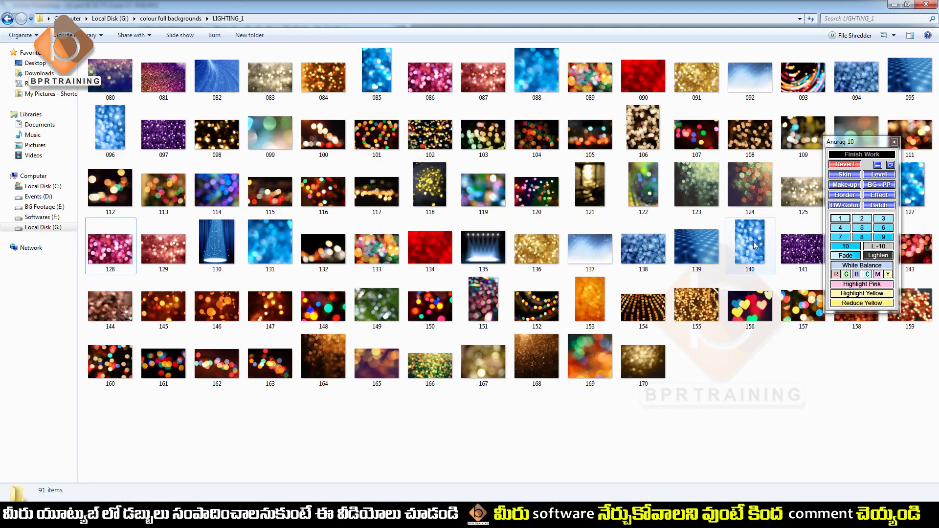
pyautogui.moveTo(749, 242)
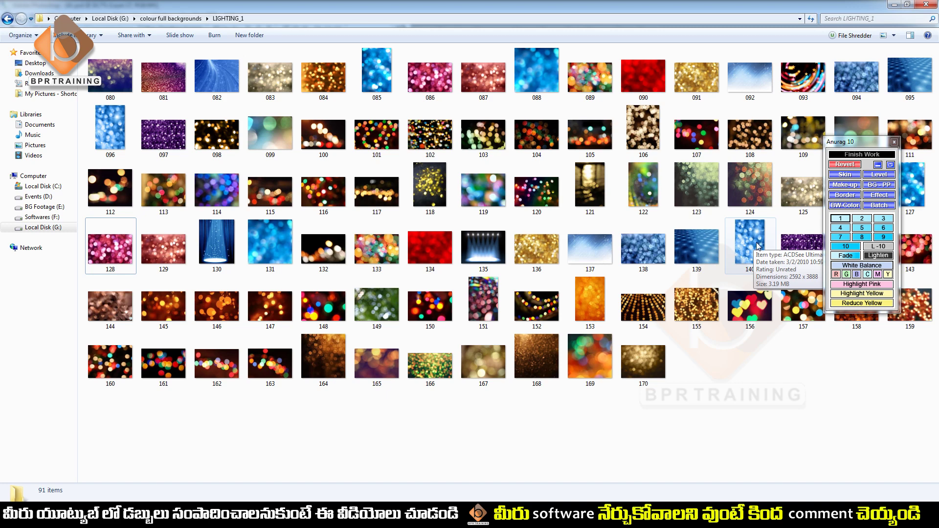
pyautogui.moveTo(753, 243); pyautogui.dragTo(506, 248)
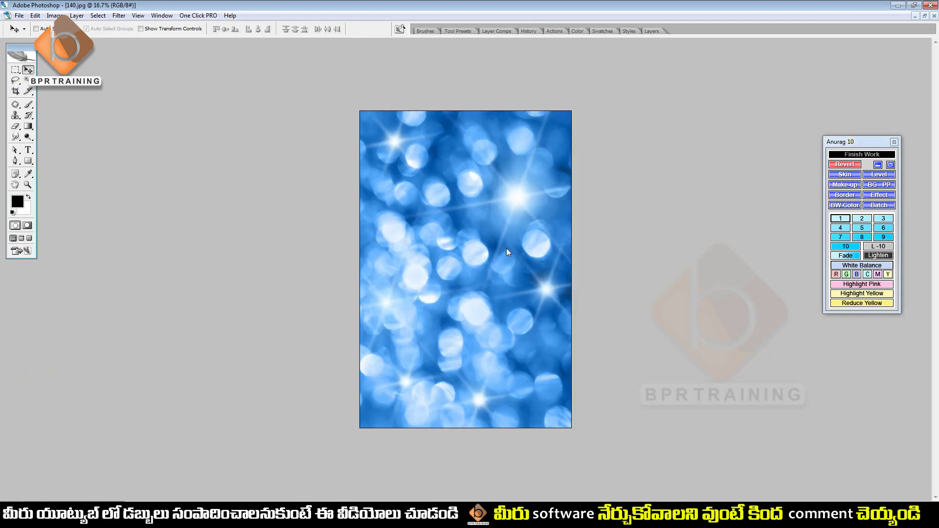
pyautogui.hotkey('ctrl', 'Tab')
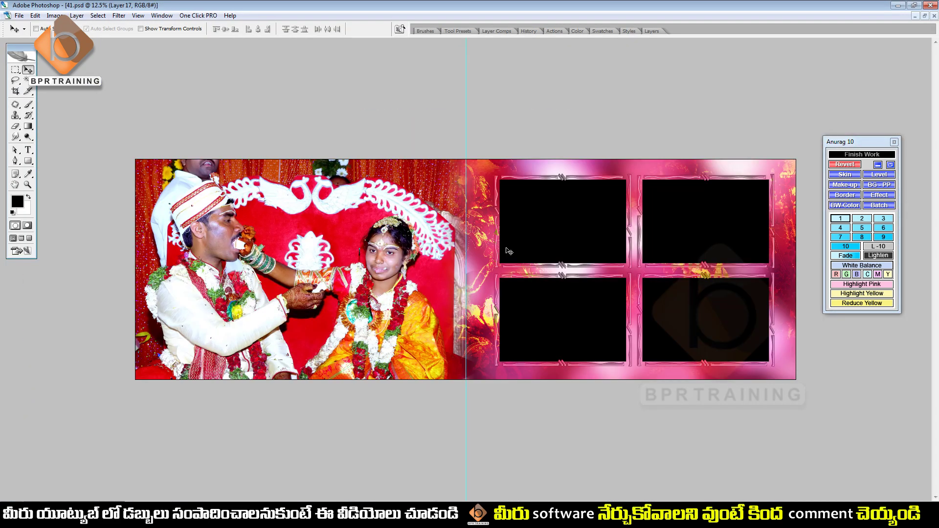
pyautogui.hotkey('ctrl', 'v')
# Rotate the bokeh 90° clockwise, place it on the left page in Screen mode; cancel Gaussian Blur.
pyautogui.hotkey('ctrl', 't')
pyautogui.rightClick(476, 240)
pyautogui.click(515, 340)
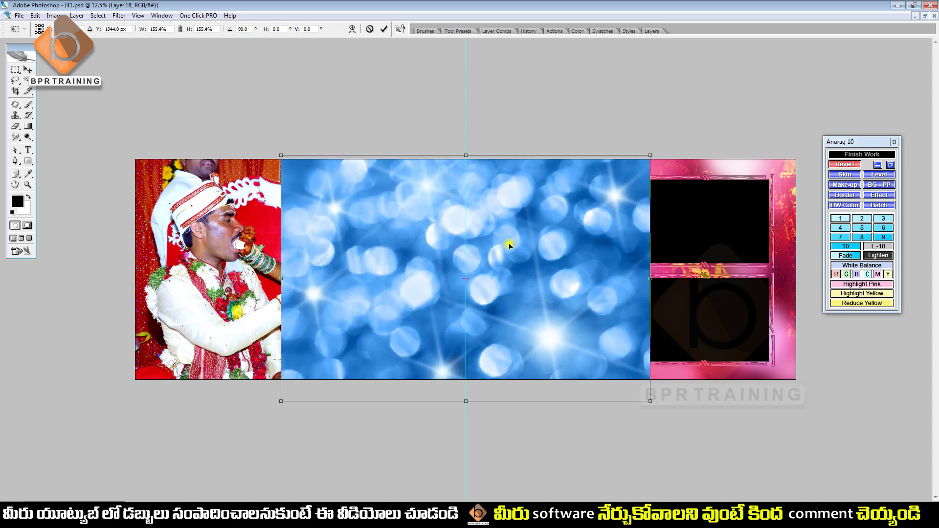
pyautogui.press('Return')
pyautogui.moveTo(555, 299); pyautogui.dragTo(391, 306)
pyautogui.hotkey('shift', 'alt', 's')
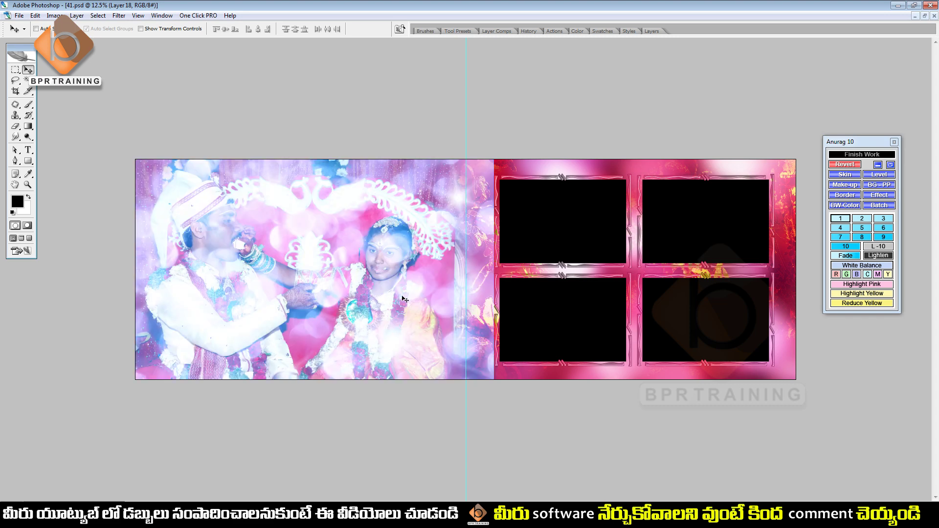
pyautogui.click(118, 15)
pyautogui.moveTo(123, 96)
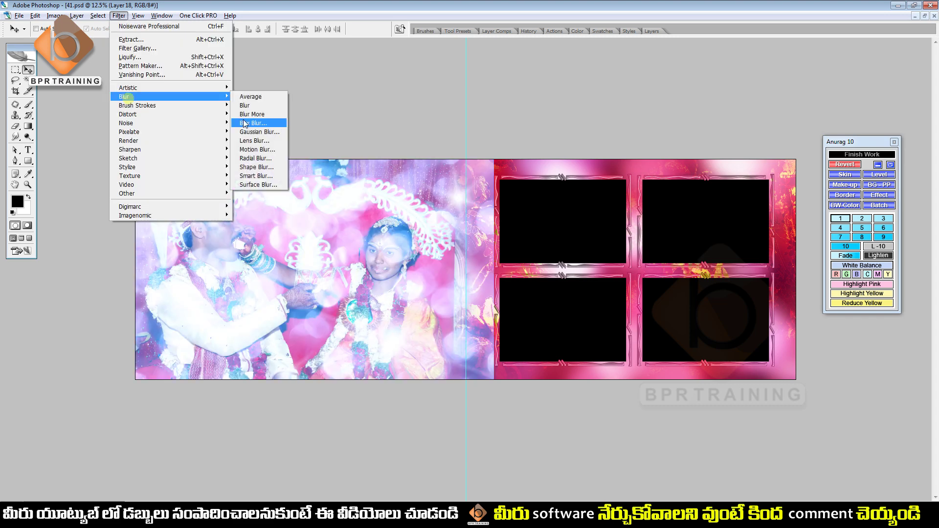
pyautogui.click(269, 132)
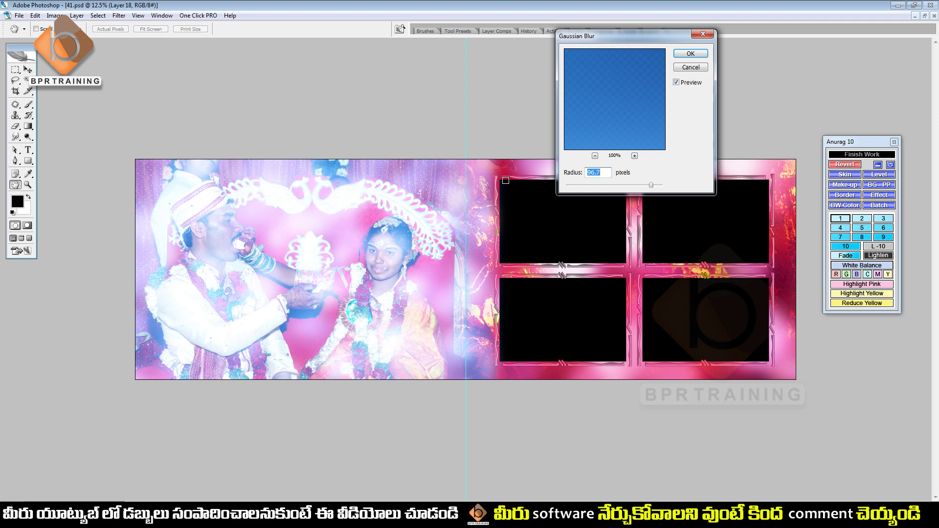
pyautogui.click(690, 67)
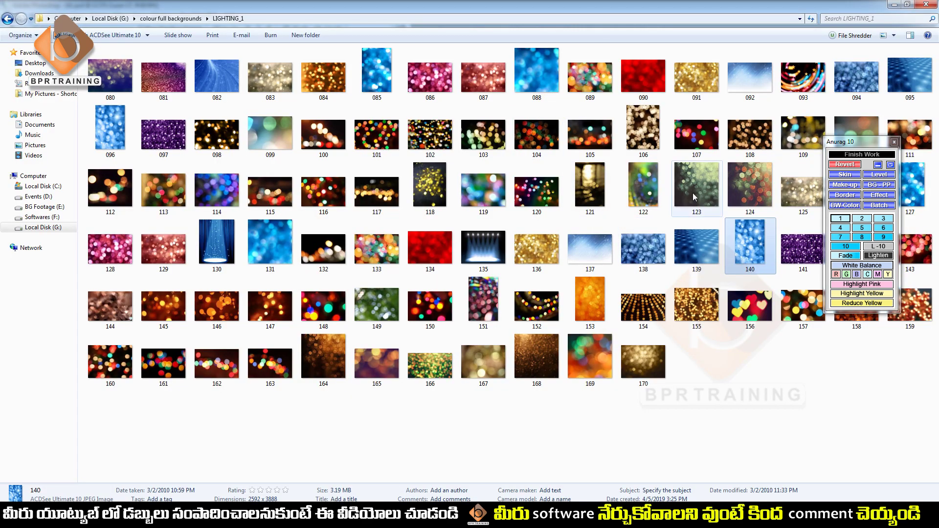
# Place colourful bokeh 107 over the left page in Screen mode with a Gaussian Blur.
pyautogui.moveTo(694, 195); pyautogui.dragTo(466, 224)
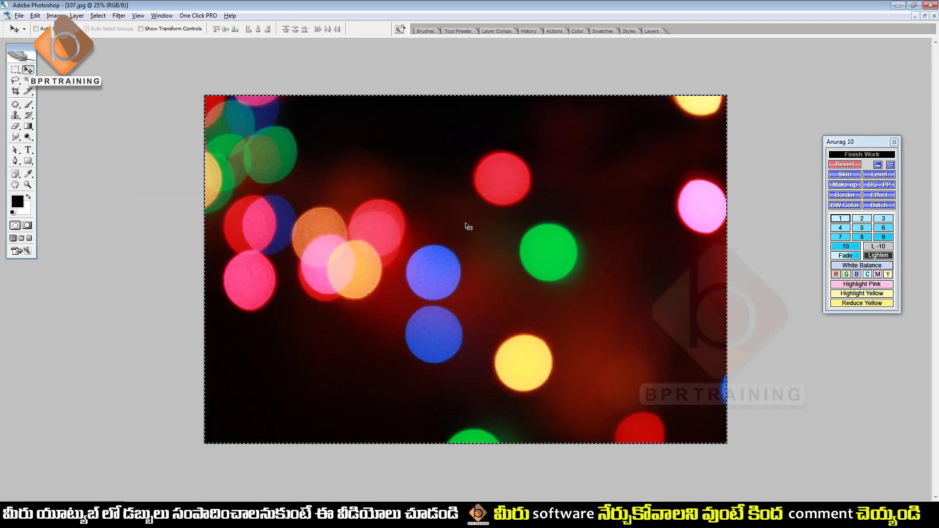
pyautogui.hotkey('ctrl', 'Tab')
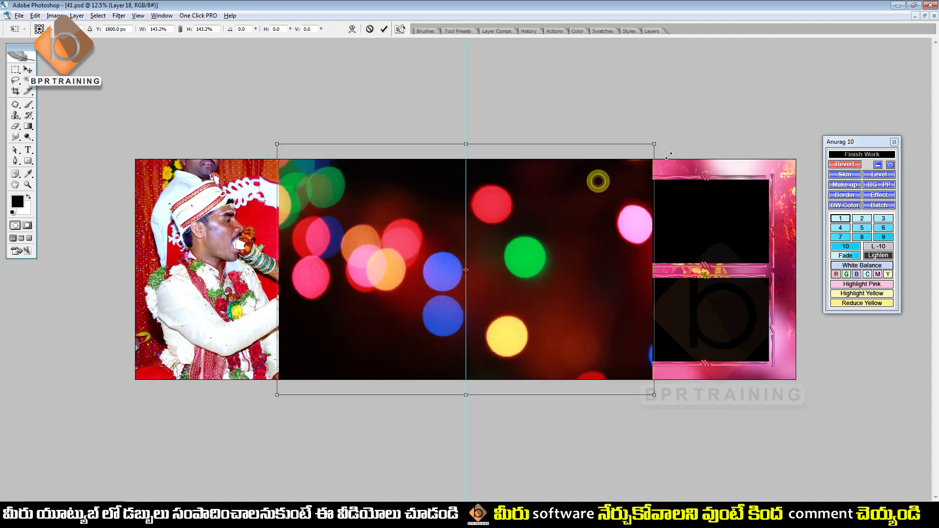
pyautogui.press('Return')
pyautogui.moveTo(543, 274)
pyautogui.mouseDown()
pyautogui.moveTo(302, 274)
pyautogui.moveTo(398, 287)
pyautogui.mouseUp()
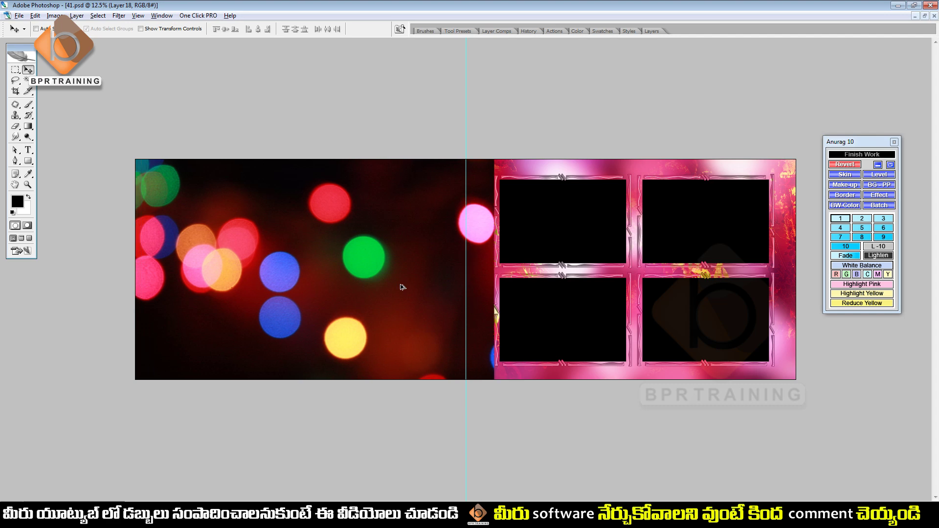
pyautogui.hotkey('shift', 'alt', 's')
pyautogui.click(119, 15)
pyautogui.moveTo(124, 95)
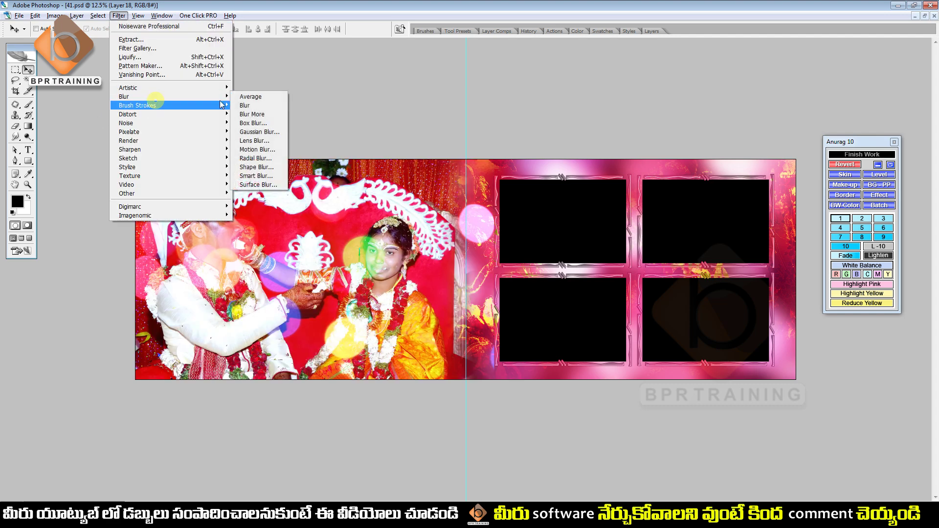
pyautogui.click(250, 131)
pyautogui.press('Return')
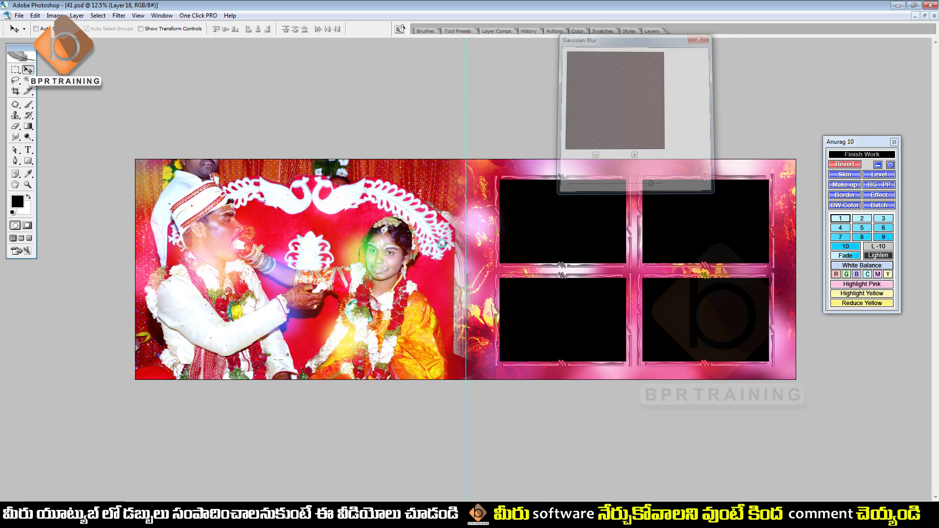
# Erase the bokeh glow from the right page's edge and the bride's and groom's faces.
pyautogui.press('e')
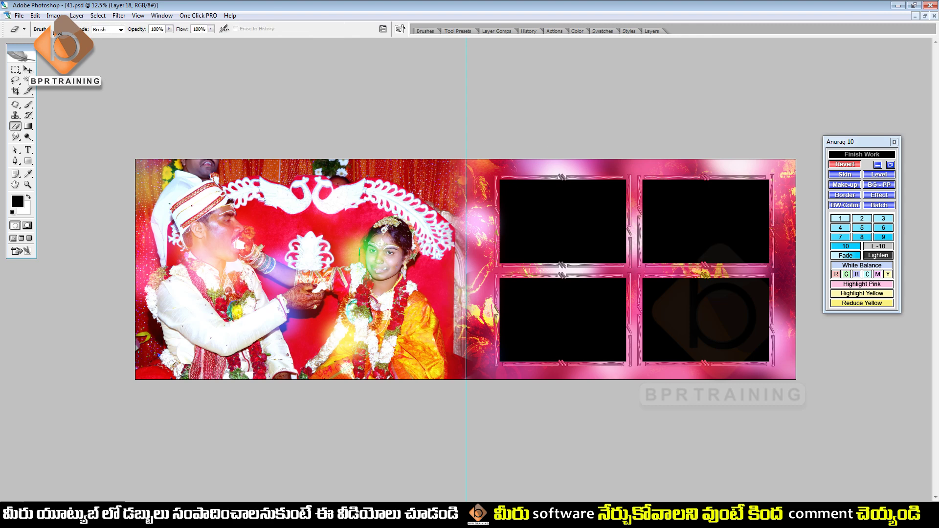
pyautogui.moveTo(513, 167); pyautogui.dragTo(509, 386)
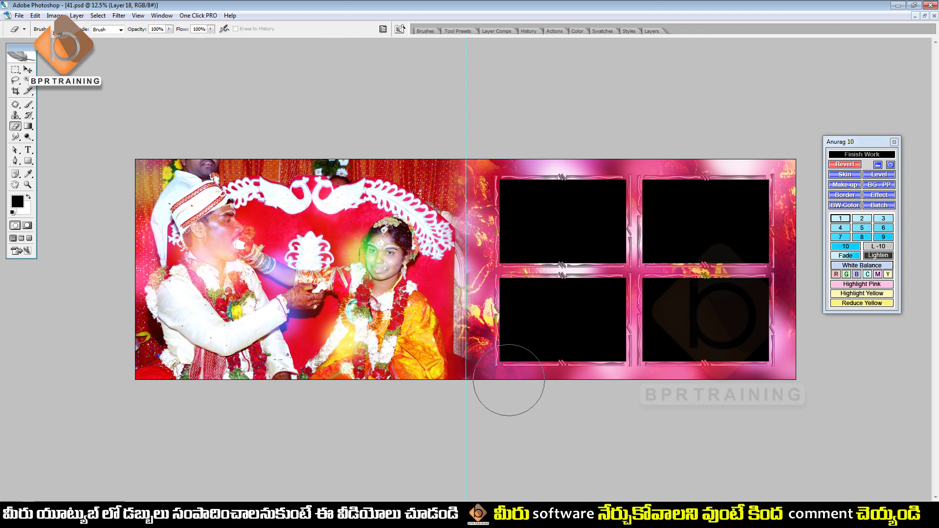
pyautogui.moveTo(353, 281)
pyautogui.mouseDown()
pyautogui.moveTo(345, 349)
pyautogui.moveTo(221, 275)
pyautogui.moveTo(235, 306)
pyautogui.mouseUp()
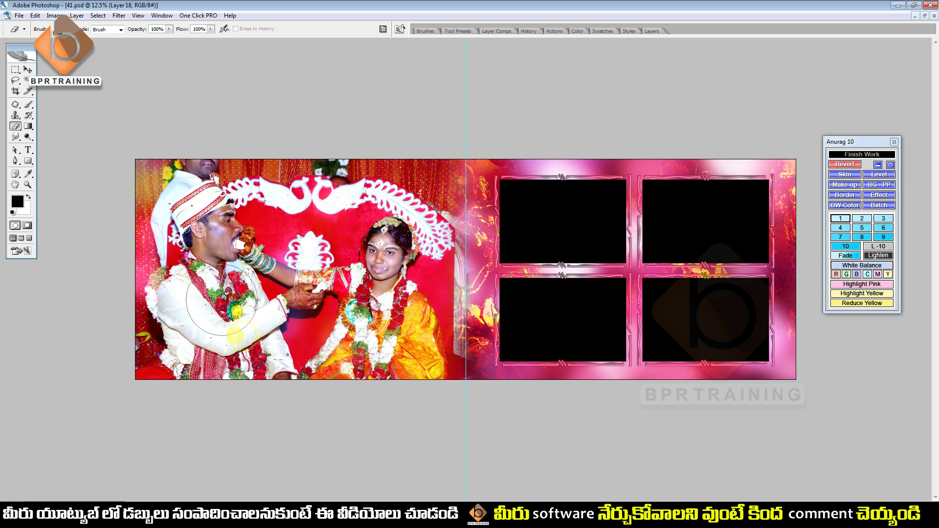
pyautogui.moveTo(235, 306); pyautogui.dragTo(222, 244)
# Go from 'colour full backgrounds' into 'flowers' and open the rose-petals image in Photoshop.
pyautogui.hotkey('alt', 'Tab')
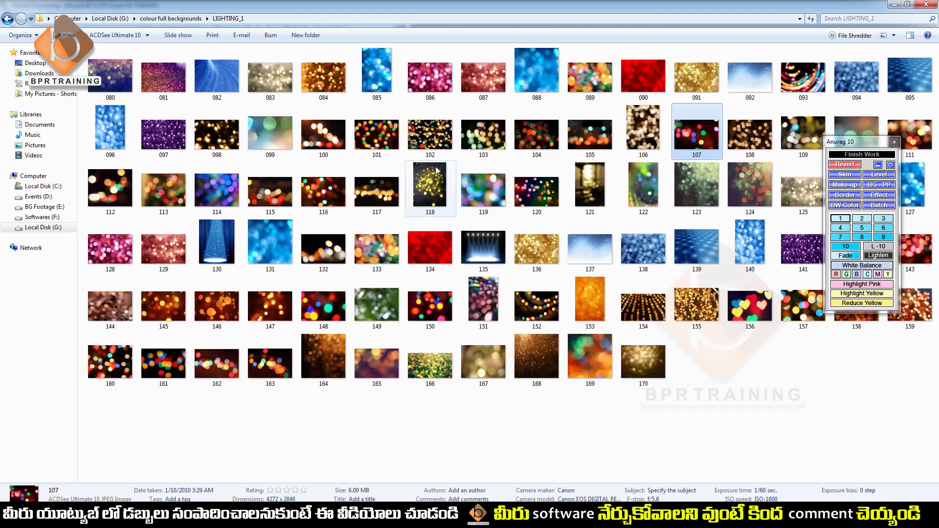
pyautogui.press('BackSpace')
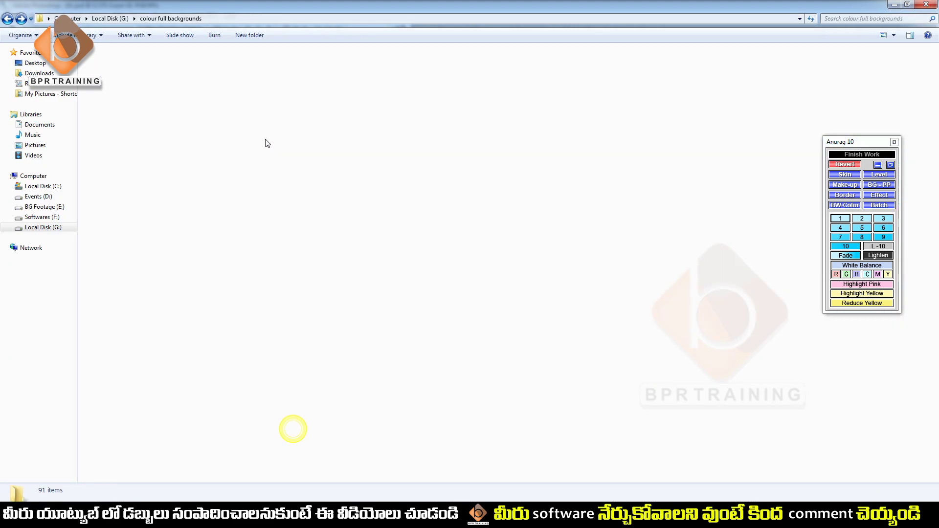
pyautogui.doubleClick(161, 72)
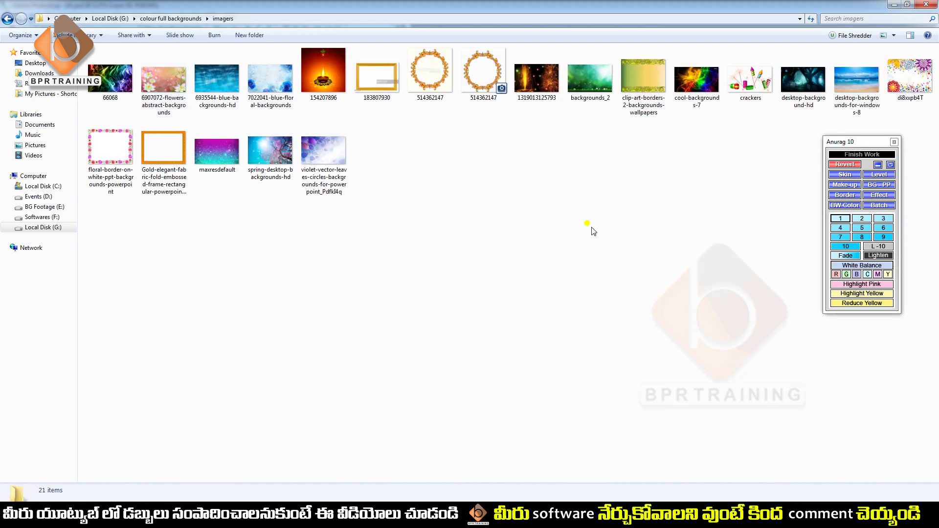
pyautogui.press('BackSpace')
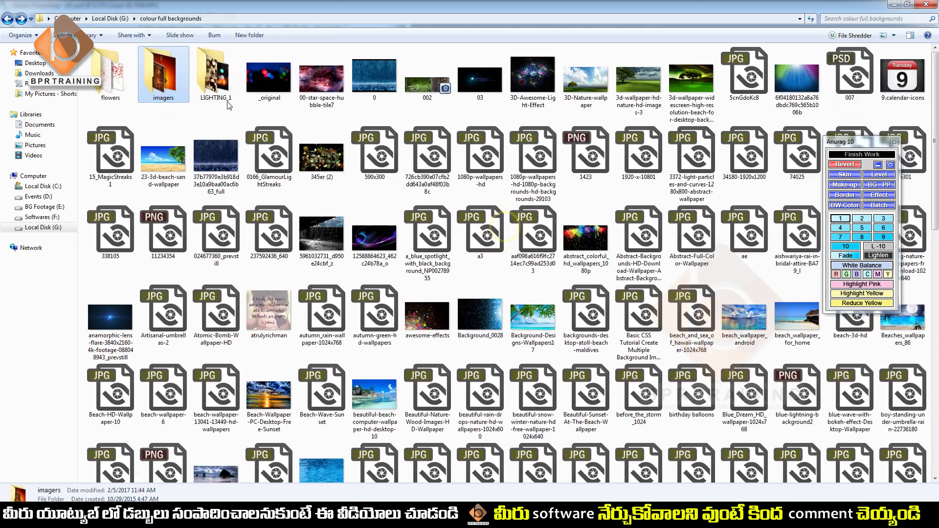
pyautogui.doubleClick(123, 82)
pyautogui.click(287, 139)
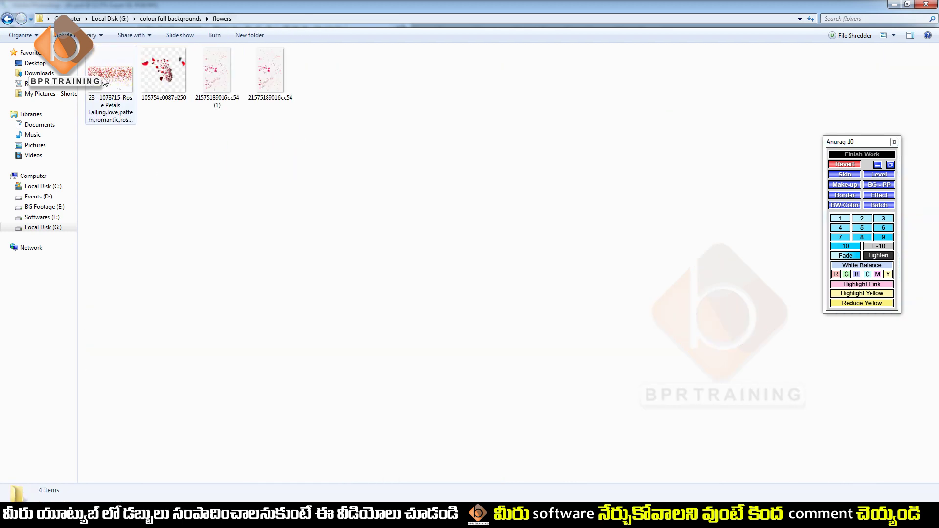
pyautogui.moveTo(105, 82); pyautogui.dragTo(344, 268)
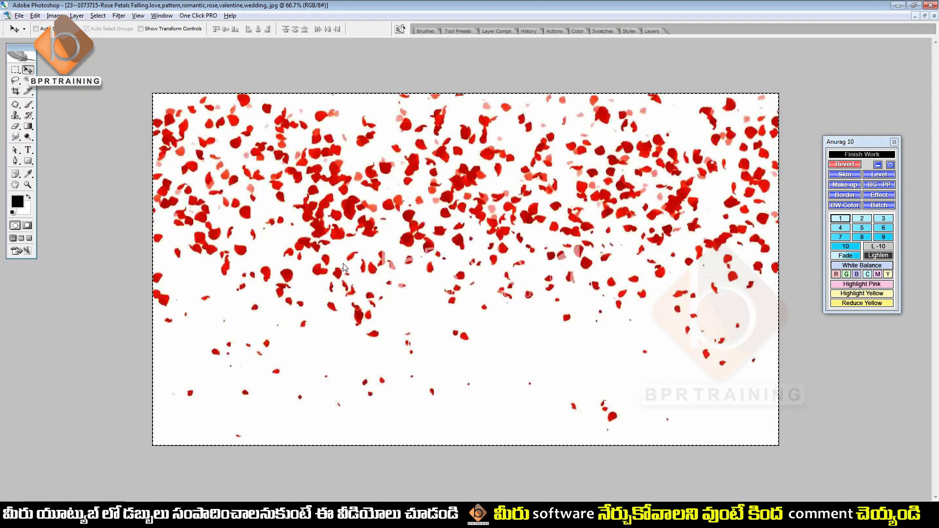
# Paste the rose petals into the album spread and scale them up to fill its middle.
pyautogui.hotkey('ctrl', 'c')
pyautogui.hotkey('ctrl', 'Tab')
pyautogui.hotkey('ctrl', 'v')
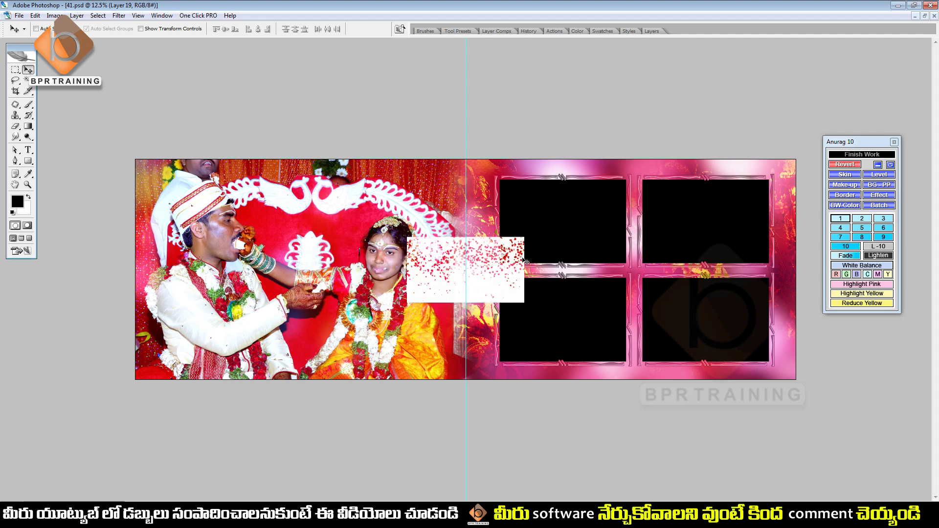
pyautogui.hotkey('ctrl', 't')
pyautogui.moveTo(527, 233); pyautogui.dragTo(684, 393)
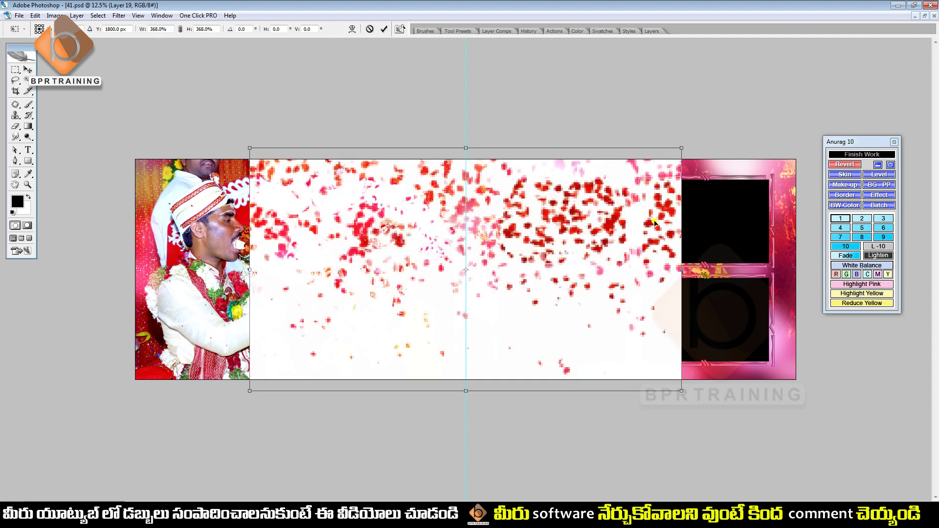
pyautogui.press('Return')
# Shift the petals layer about 300 px left over the couple photo.
pyautogui.press('e')
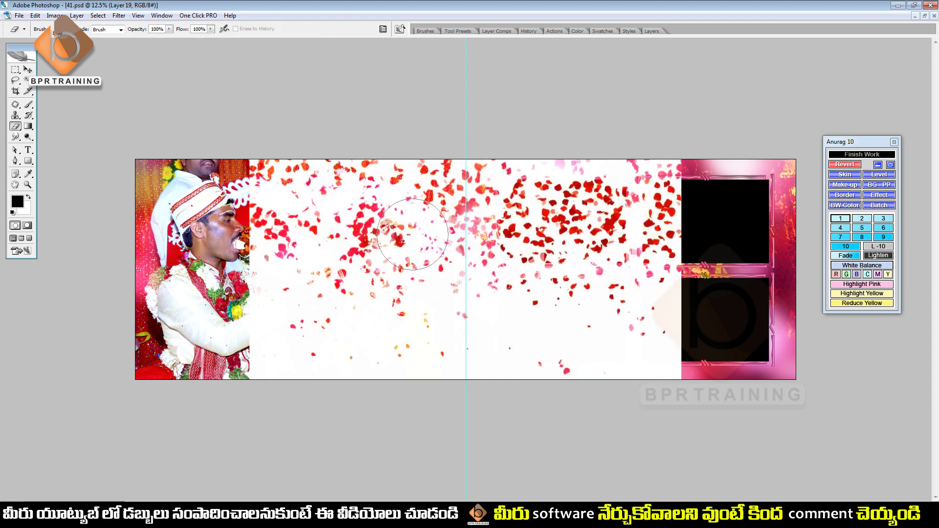
pyautogui.hotkey('shift', 'e')
pyautogui.hotkey('shift', 'e')
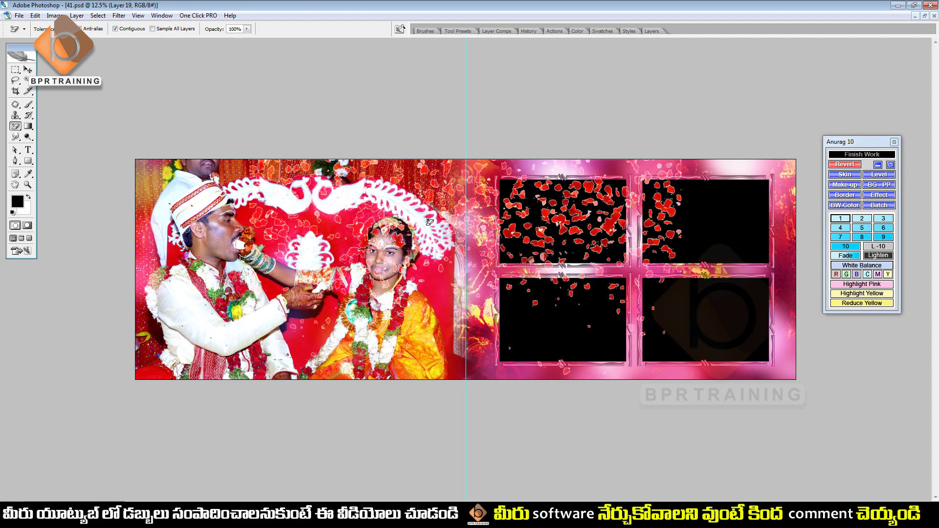
pyautogui.press('v')
pyautogui.moveTo(549, 215); pyautogui.dragTo(400, 215)
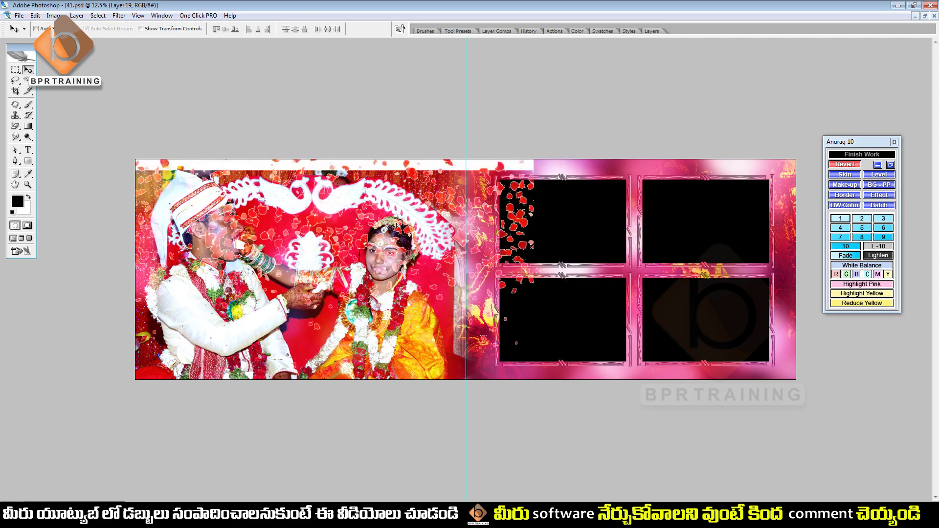
# Soften the petals with a Gaussian Blur of about 6.3 px.
pyautogui.click(119, 15)
pyautogui.moveTo(168, 96)
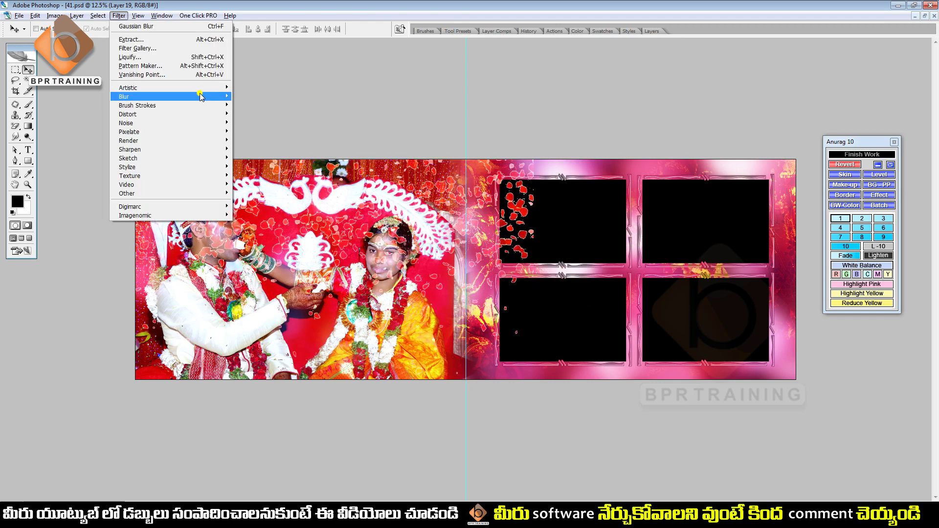
pyautogui.click(269, 128)
pyautogui.click(596, 186)
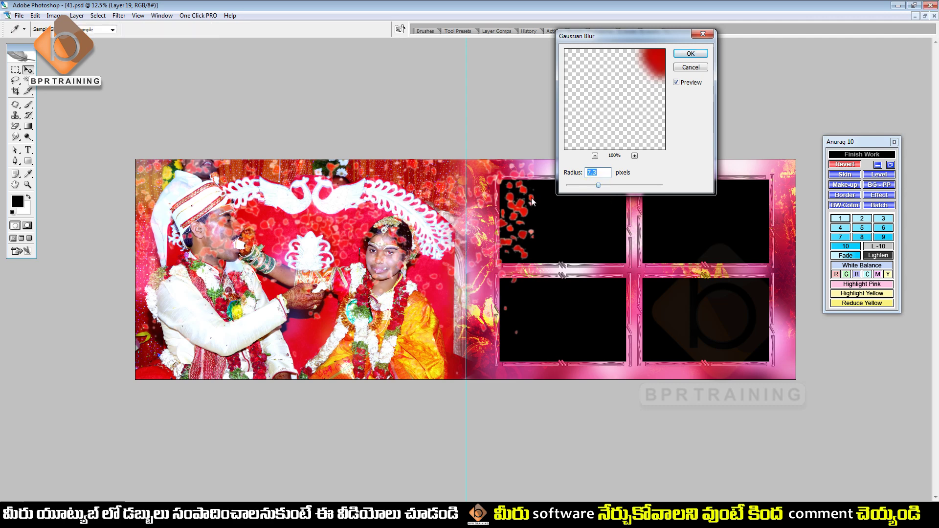
pyautogui.press('Return')
pyautogui.press('e')
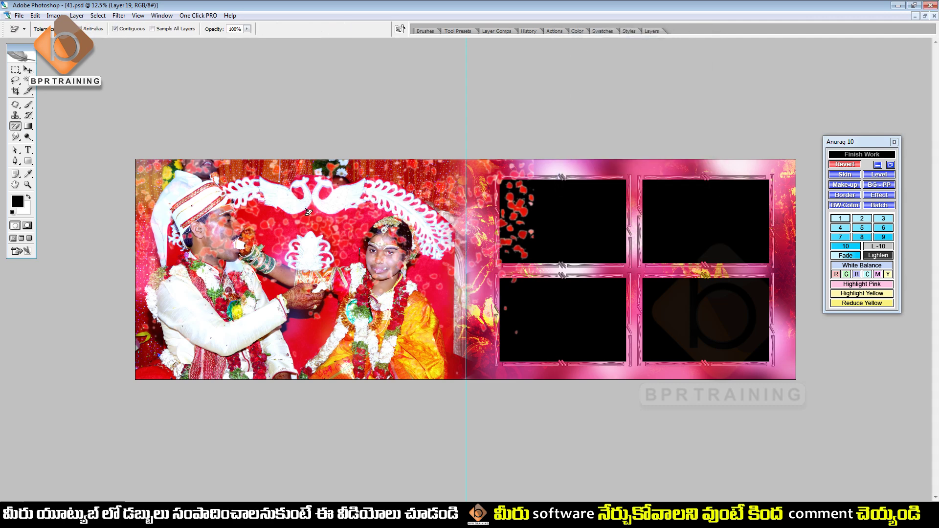
pyautogui.hotkey('shift', 'e')
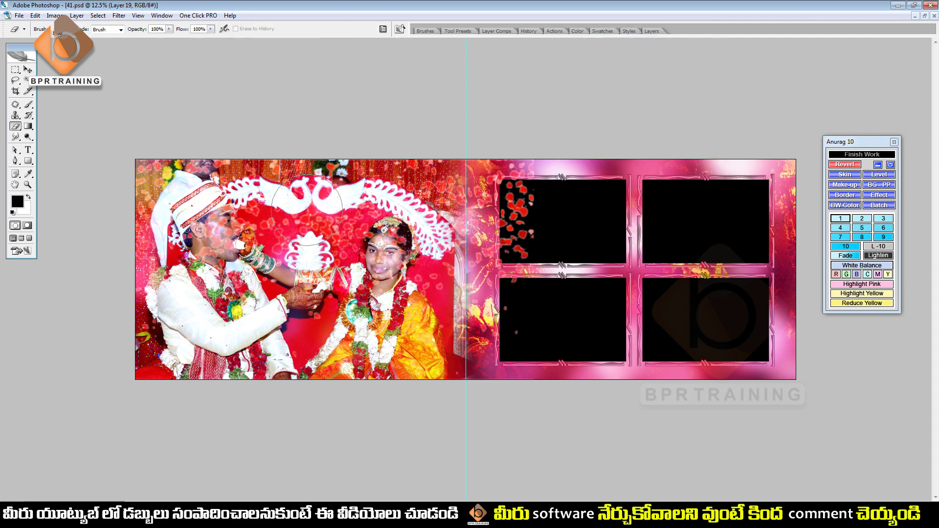
# Erase the rose petals from the top-left frame and off the couple's faces, hands and chest.
pyautogui.moveTo(524, 162)
pyautogui.mouseDown()
pyautogui.moveTo(504, 302)
pyautogui.moveTo(508, 235)
pyautogui.mouseUp()
pyautogui.moveTo(377, 239)
pyautogui.mouseDown()
pyautogui.moveTo(381, 250)
pyautogui.moveTo(393, 233)
pyautogui.mouseUp()
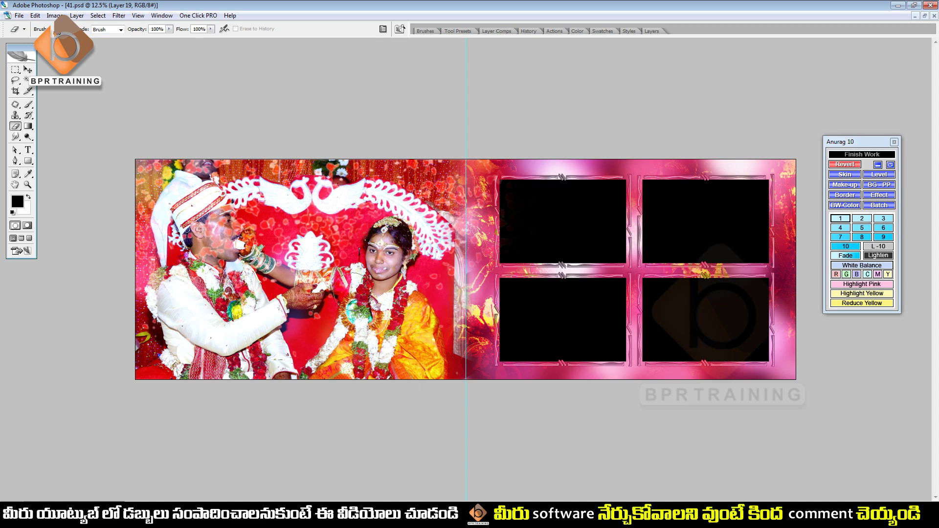
pyautogui.moveTo(284, 279); pyautogui.dragTo(306, 272)
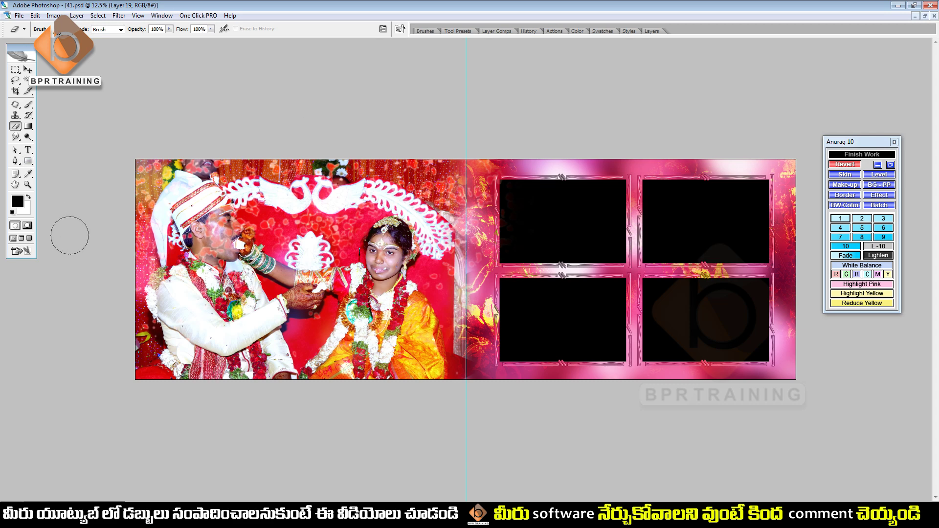
pyautogui.moveTo(192, 229); pyautogui.dragTo(207, 214)
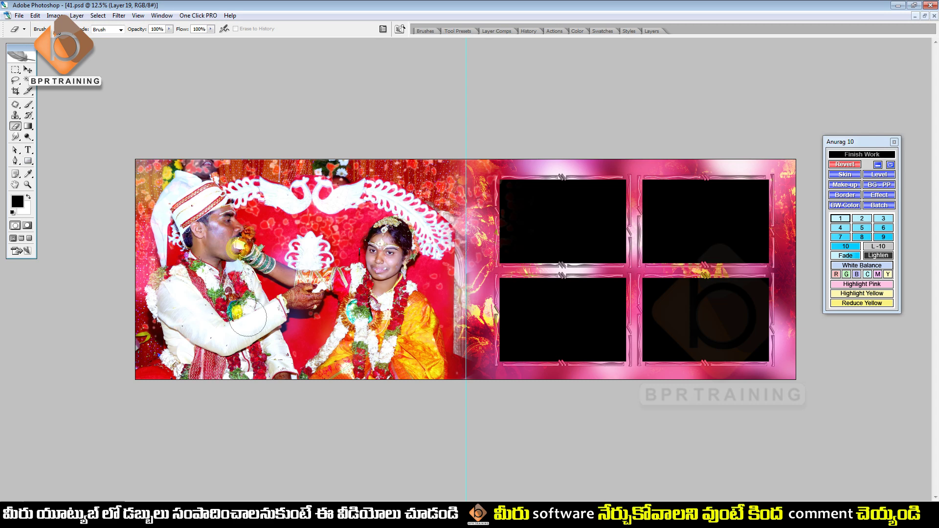
pyautogui.moveTo(194, 331); pyautogui.dragTo(200, 174)
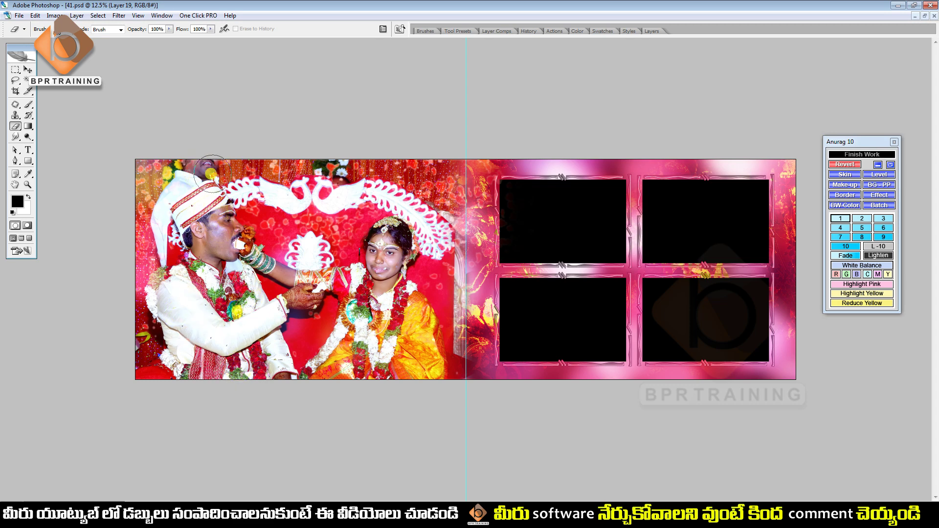
pyautogui.moveTo(200, 173); pyautogui.dragTo(249, 231)
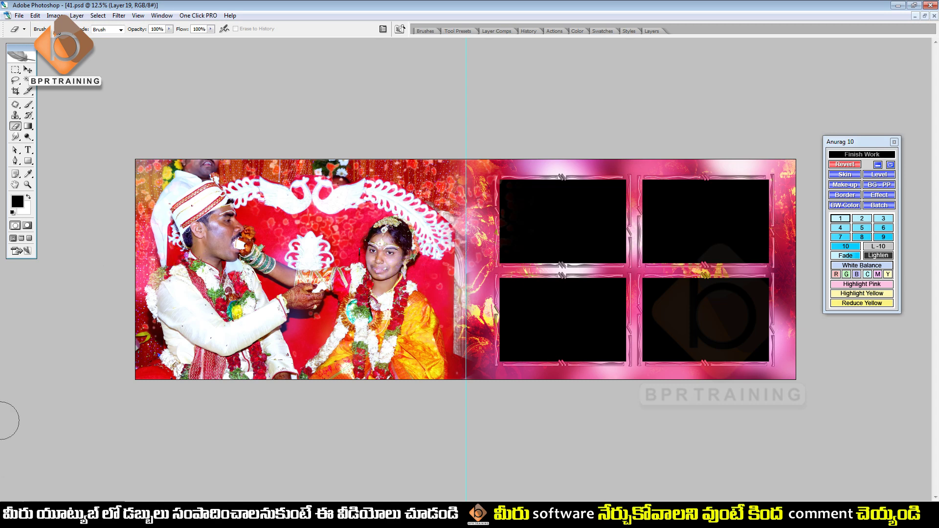
# Enlarge the eraser brush and zoom in on the spread.
pyautogui.press('v')
pyautogui.hotkey('ctrl', '+')
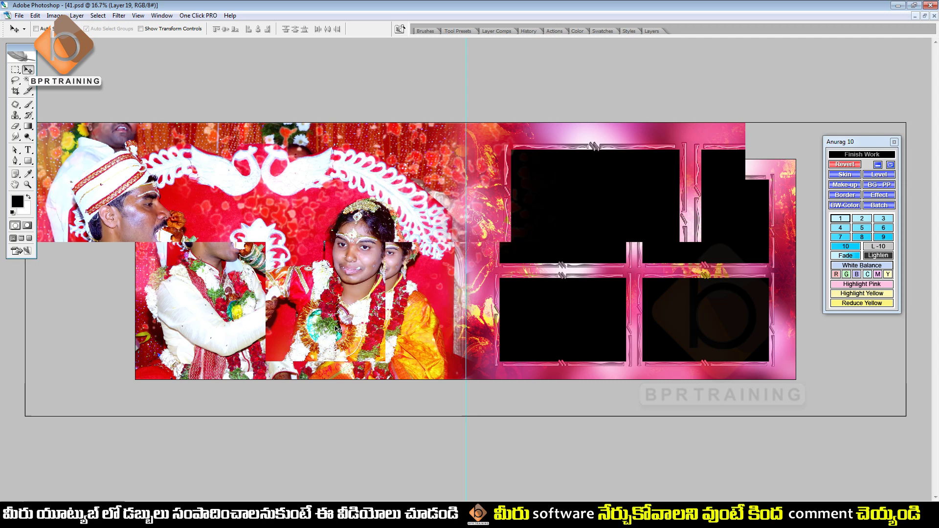
pyautogui.hotkey('ctrl', '-')
pyautogui.press('e')
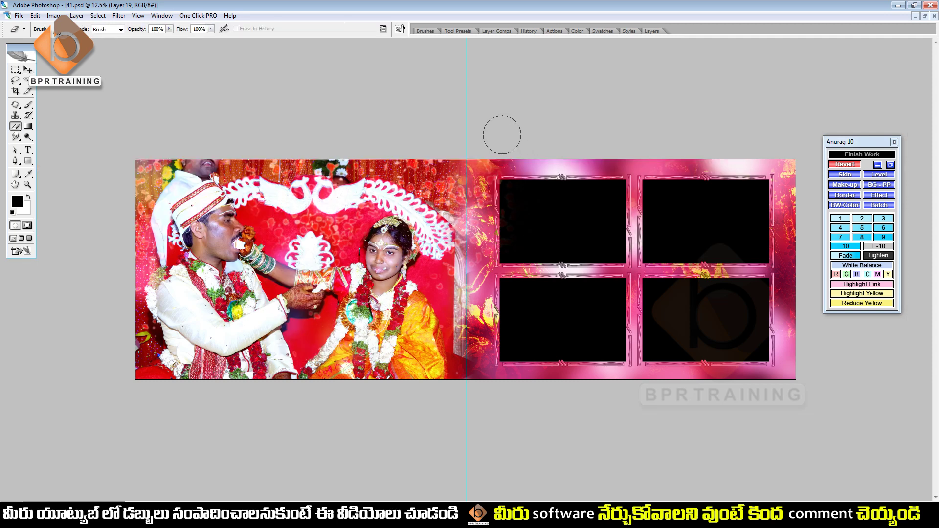
pyautogui.press(']')
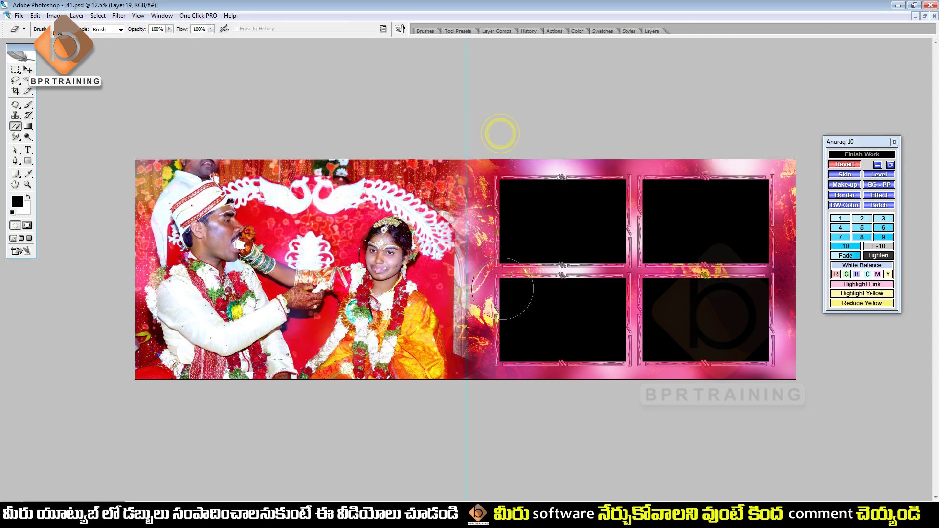
pyautogui.press('v')
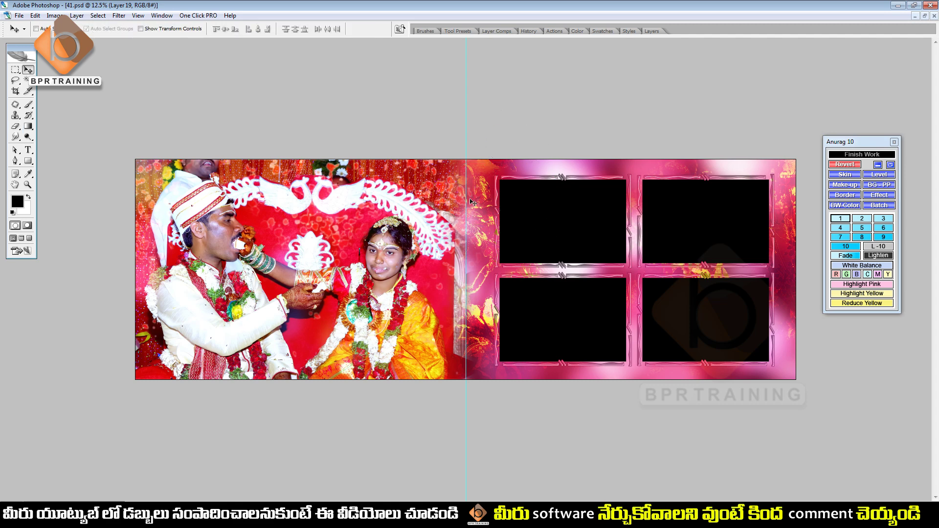
pyautogui.hotkey('ctrl', '+')
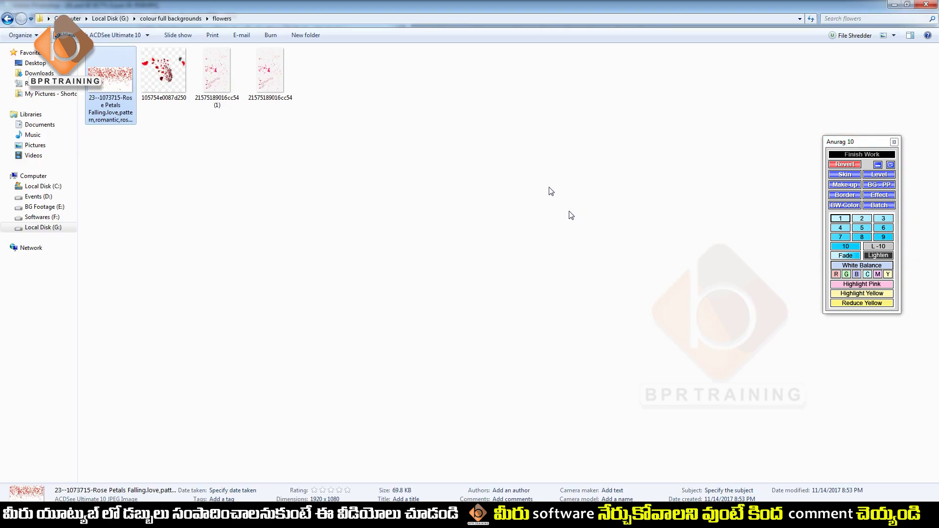
# Open colour full backgrounds > LIGHTING_1 and drag bokeh image 119 into the spread.
pyautogui.click(252, 125)
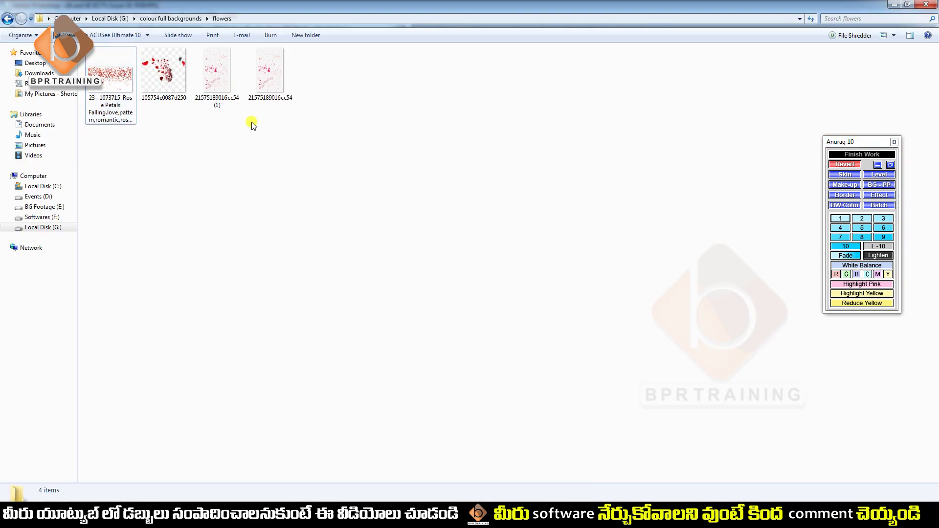
pyautogui.press('BackSpace')
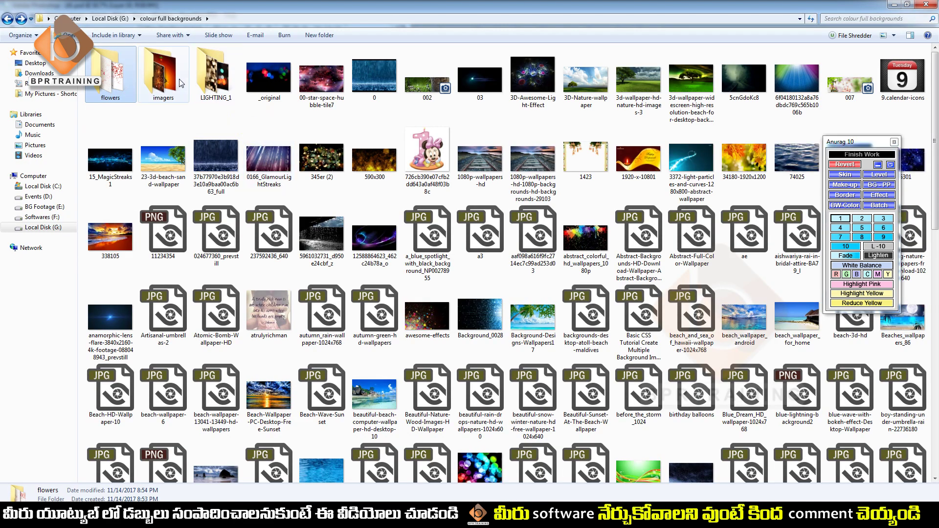
pyautogui.doubleClick(183, 83)
pyautogui.press('BackSpace')
pyautogui.doubleClick(210, 85)
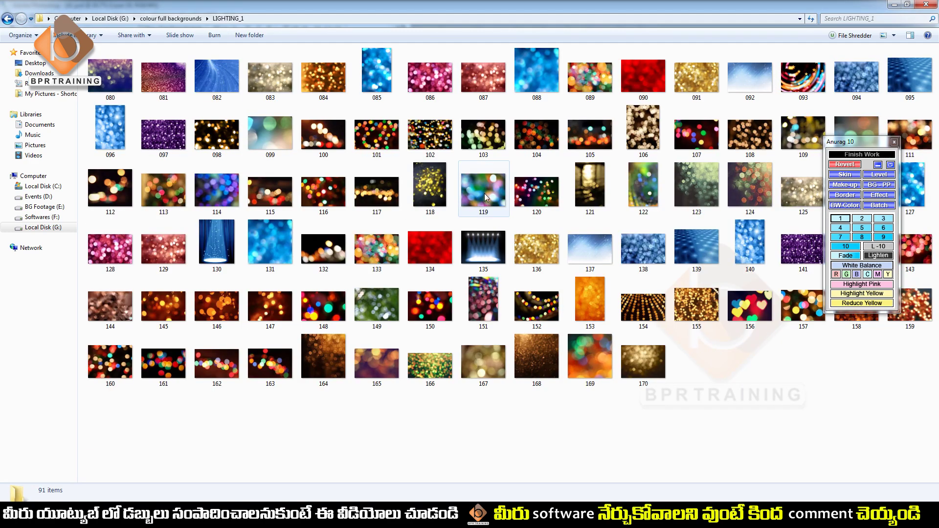
pyautogui.moveTo(484, 193); pyautogui.dragTo(503, 240)
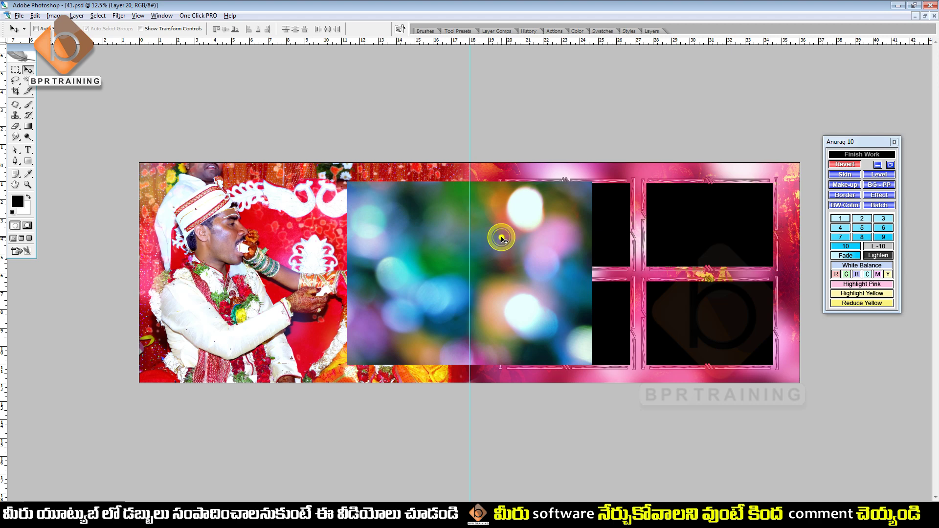
# Send bokeh image 119 behind the template, move it left and scale it over the couple.
pyautogui.hotkey('ctrl', '[')
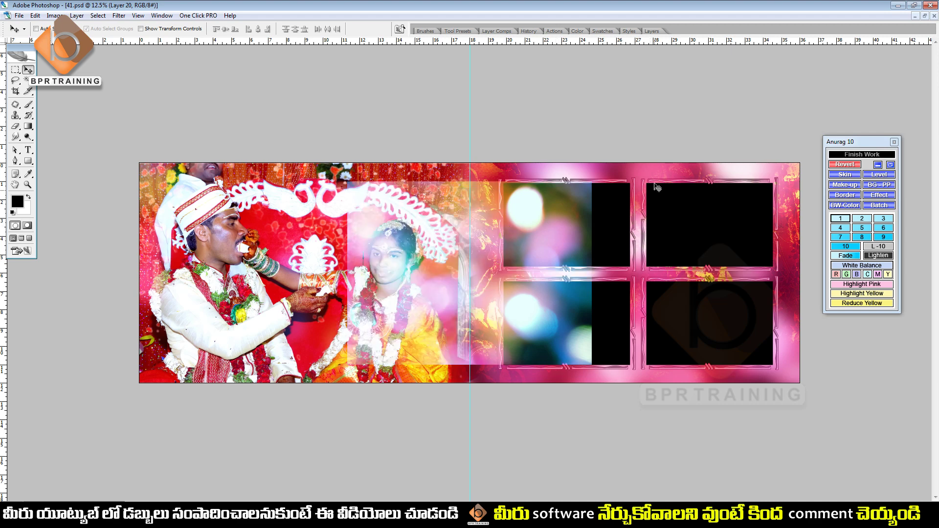
pyautogui.doubleClick(549, 212)
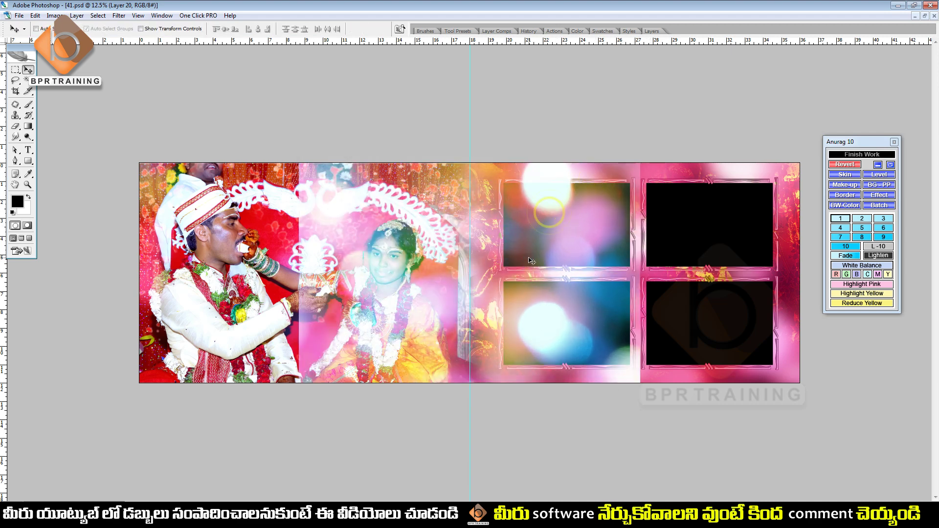
pyautogui.moveTo(532, 261); pyautogui.dragTo(363, 264)
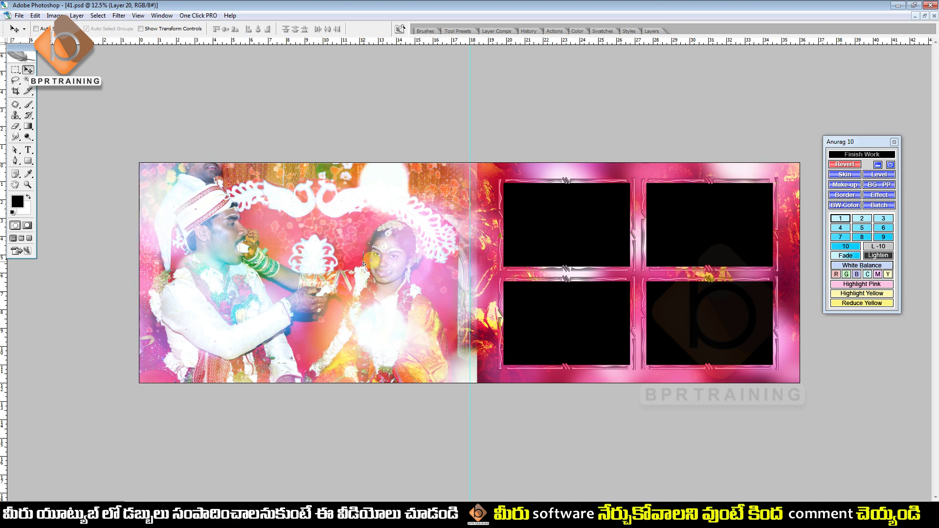
pyautogui.hotkey('ctrl', 't')
pyautogui.moveTo(477, 148); pyautogui.dragTo(489, 137)
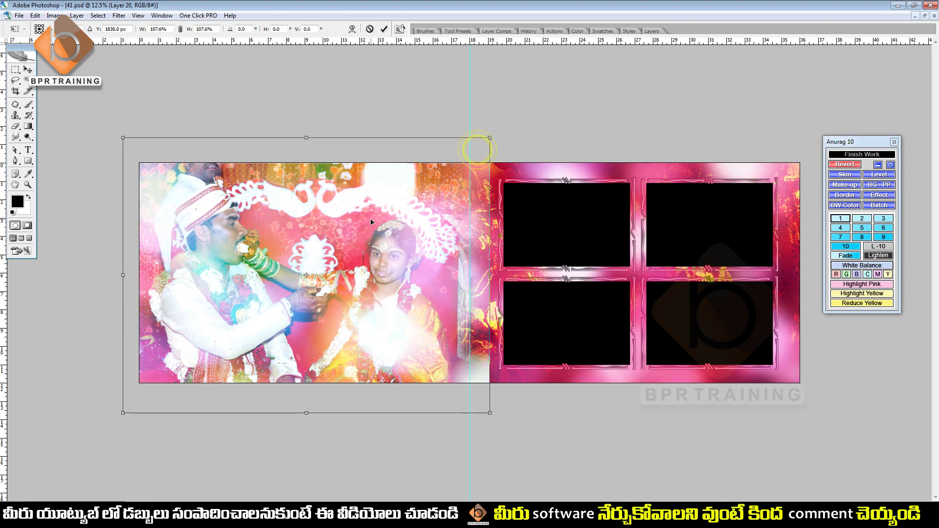
pyautogui.press('Return')
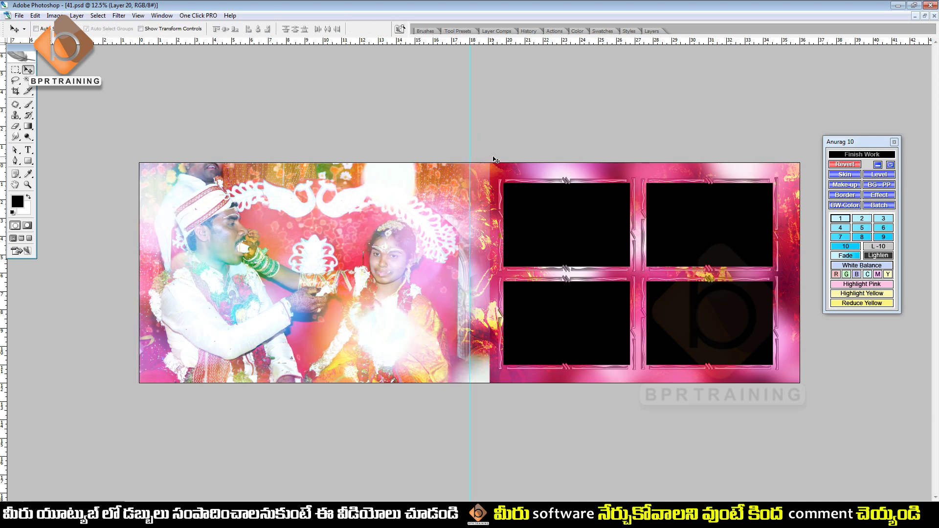
# Erase the hard bokeh edge into the pink background and enlarge the eraser brush.
pyautogui.press('e')
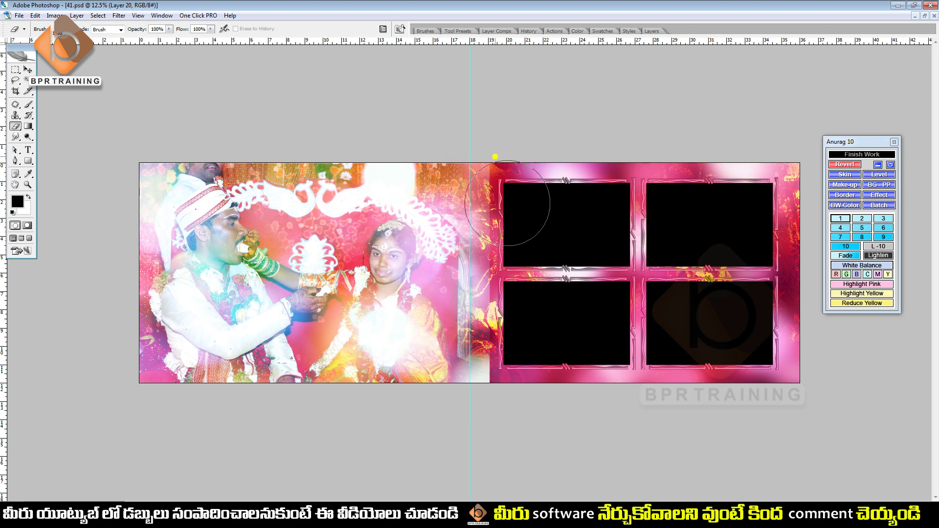
pyautogui.moveTo(482, 322); pyautogui.dragTo(495, 174)
pyautogui.press(']')
pyautogui.press(']')
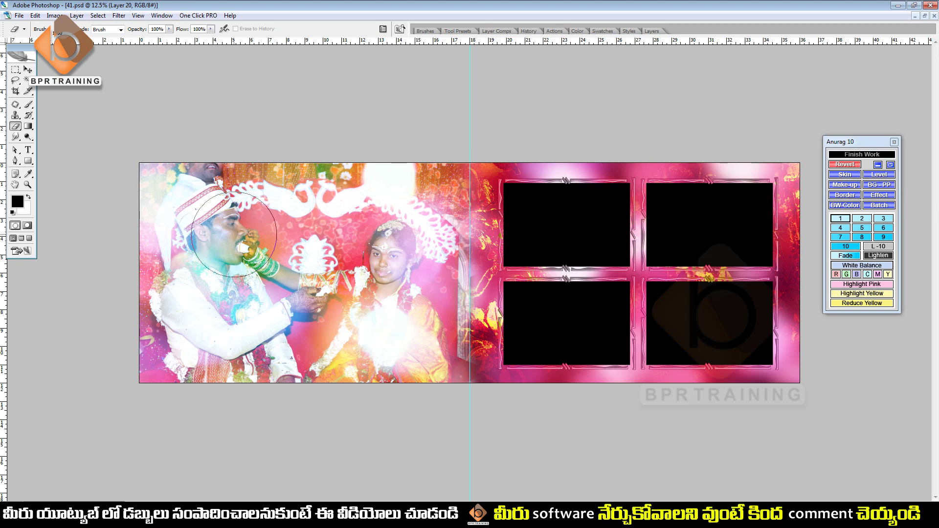
pyautogui.press('v')
pyautogui.press('e')
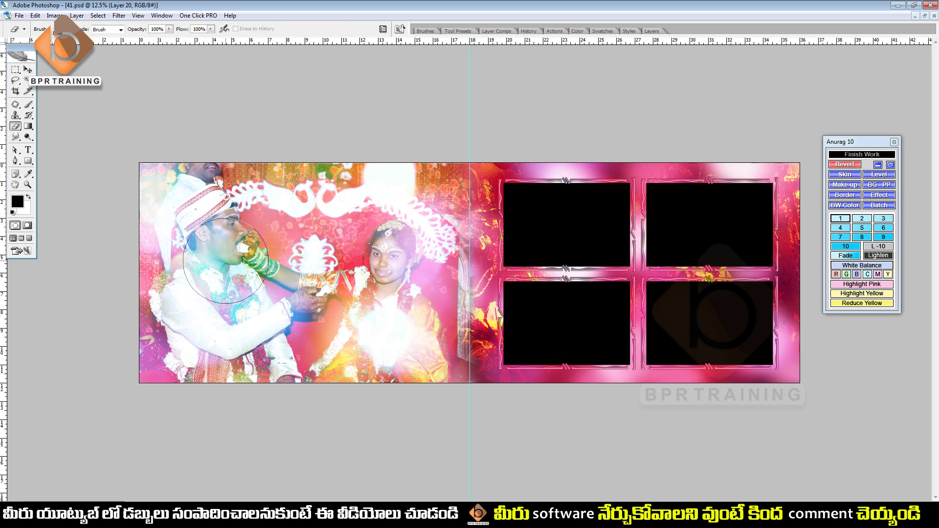
# Erase the haze from the groom's face, arm and chest, the bride's face and the garland.
pyautogui.moveTo(225, 260)
pyautogui.mouseDown()
pyautogui.moveTo(254, 293)
pyautogui.moveTo(206, 352)
pyautogui.mouseUp()
pyautogui.moveTo(313, 274)
pyautogui.mouseDown()
pyautogui.moveTo(373, 287)
pyautogui.moveTo(392, 328)
pyautogui.moveTo(389, 284)
pyautogui.mouseUp()
pyautogui.moveTo(395, 241); pyautogui.dragTo(391, 266)
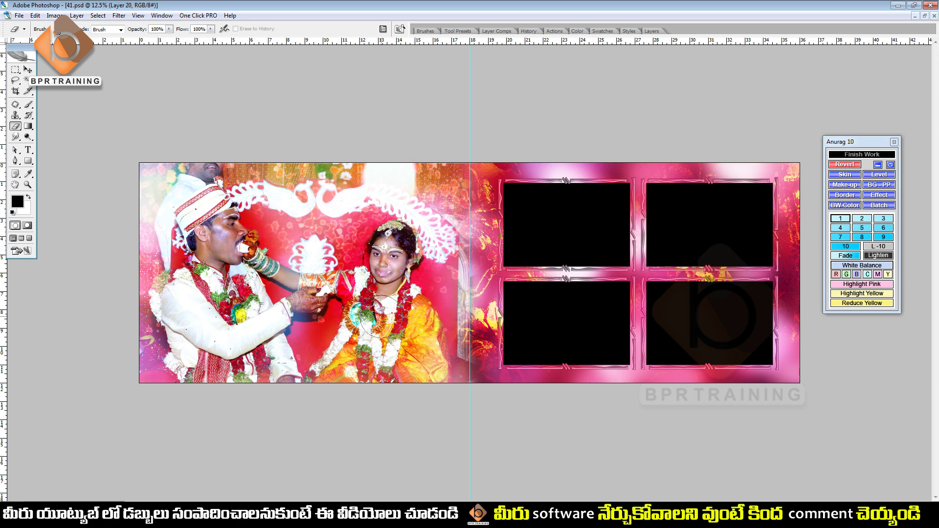
pyautogui.moveTo(379, 316)
pyautogui.mouseDown()
pyautogui.moveTo(231, 239)
pyautogui.moveTo(189, 247)
pyautogui.moveTo(186, 337)
pyautogui.moveTo(274, 325)
pyautogui.moveTo(230, 262)
pyautogui.mouseUp()
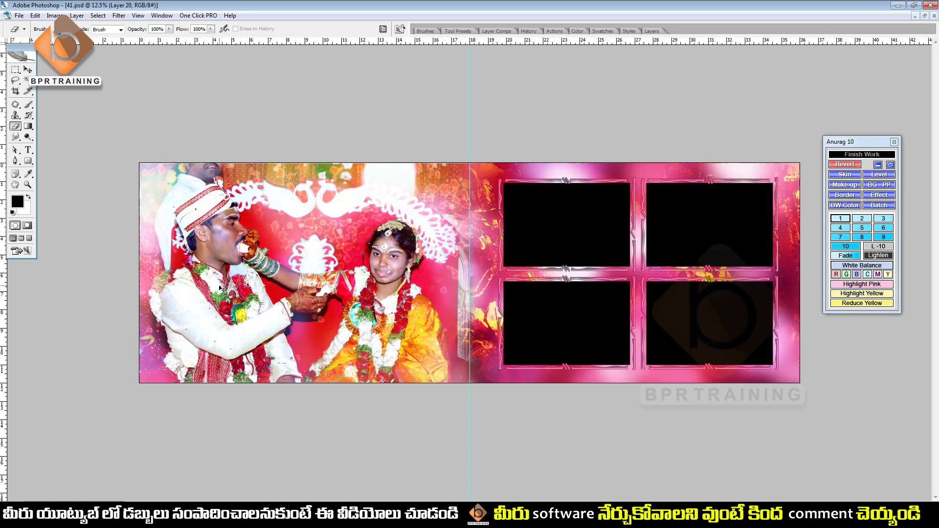
# Select Layer 17 and run Filter > Imagenomic > Noiseware Professional on the couple photo.
pyautogui.hotkey('ctrl', '+')
pyautogui.press('v')
pyautogui.click(135, 210)
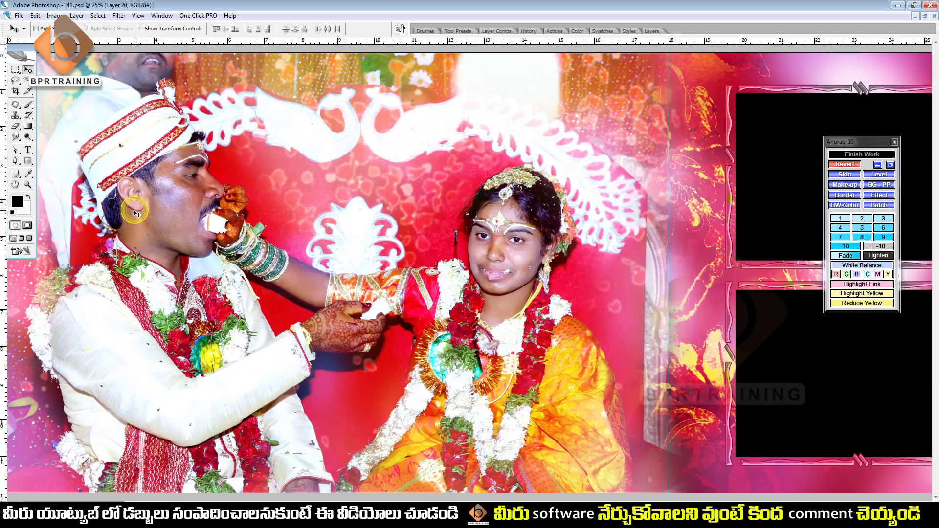
pyautogui.rightClick(157, 209)
pyautogui.click(171, 213)
pyautogui.hotkey('alt', 't')
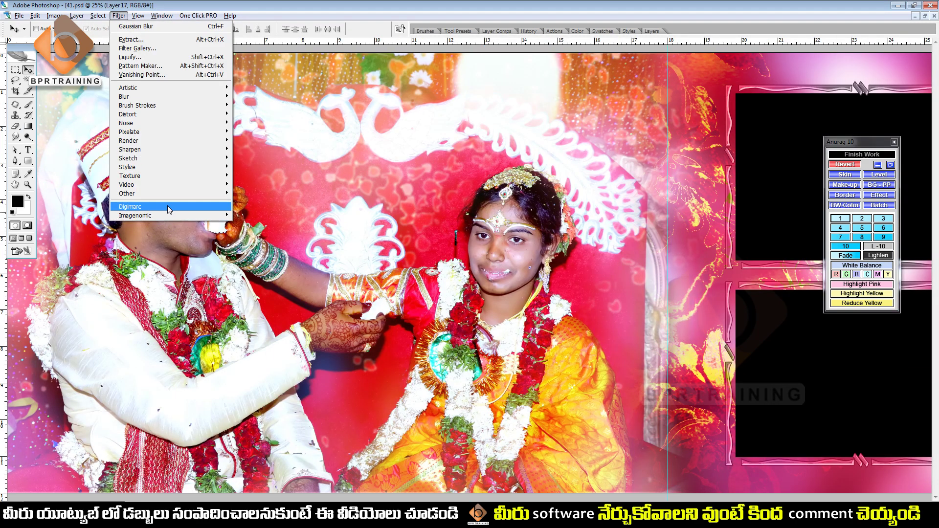
pyautogui.moveTo(135, 215)
pyautogui.click(249, 216)
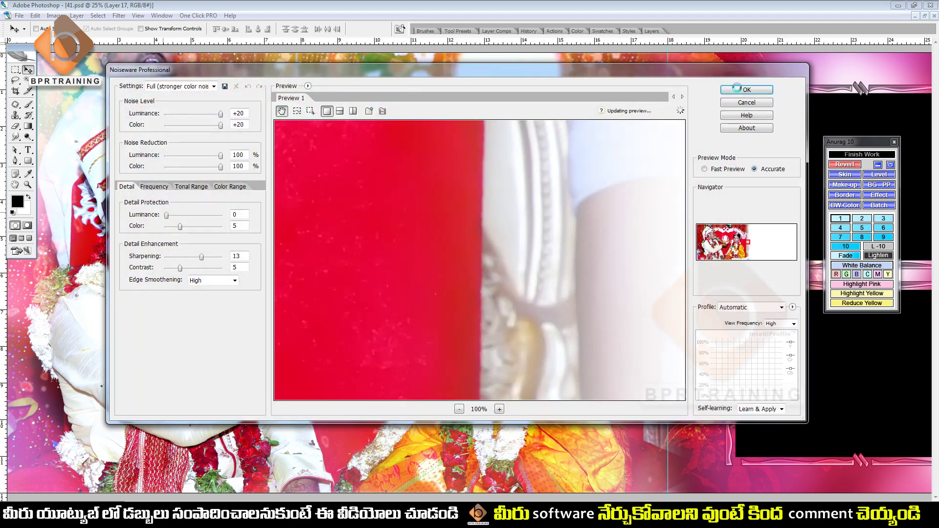
pyautogui.click(738, 89)
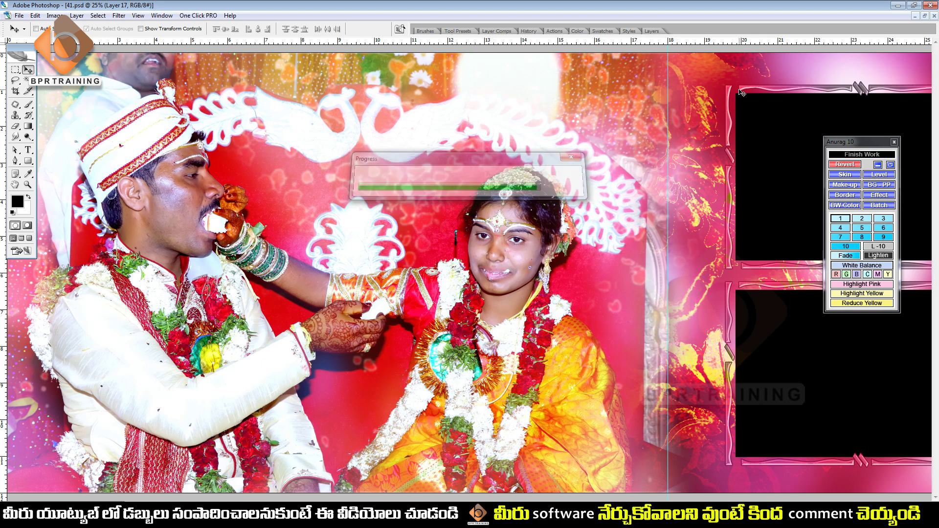
pyautogui.hotkey('ctrl', '-')
pyautogui.hotkey('ctrl', '-')
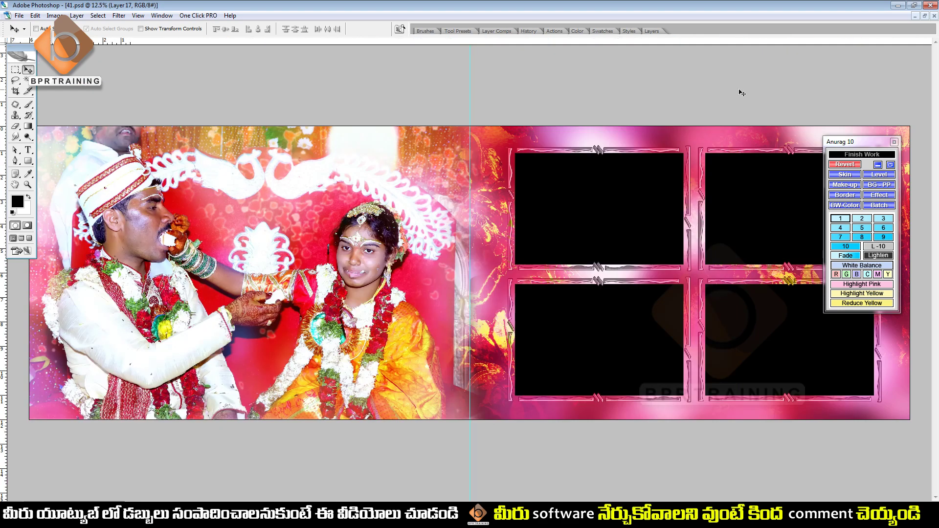
pyautogui.press('F7')
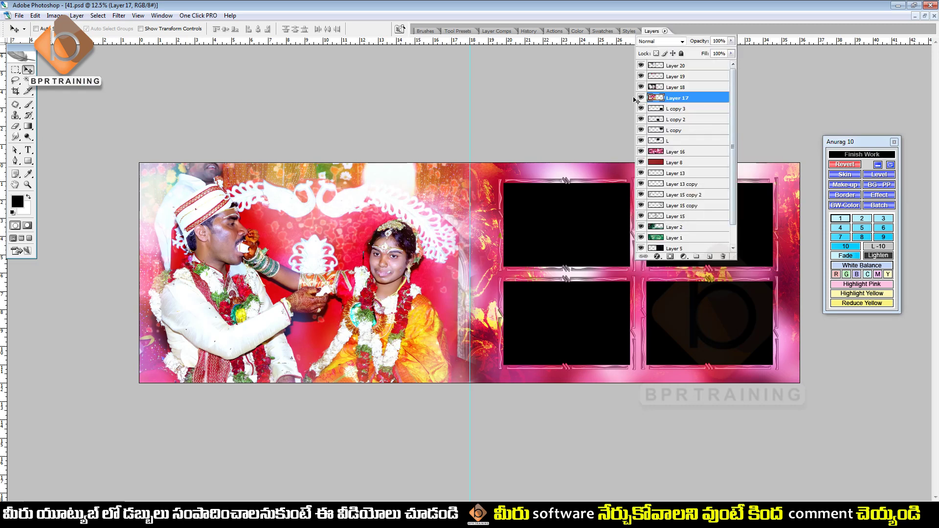
# Toggle Layer 17 off and on to compare, then reapply Noiseware with Ctrl+F.
pyautogui.click(643, 96)
pyautogui.click(281, 220)
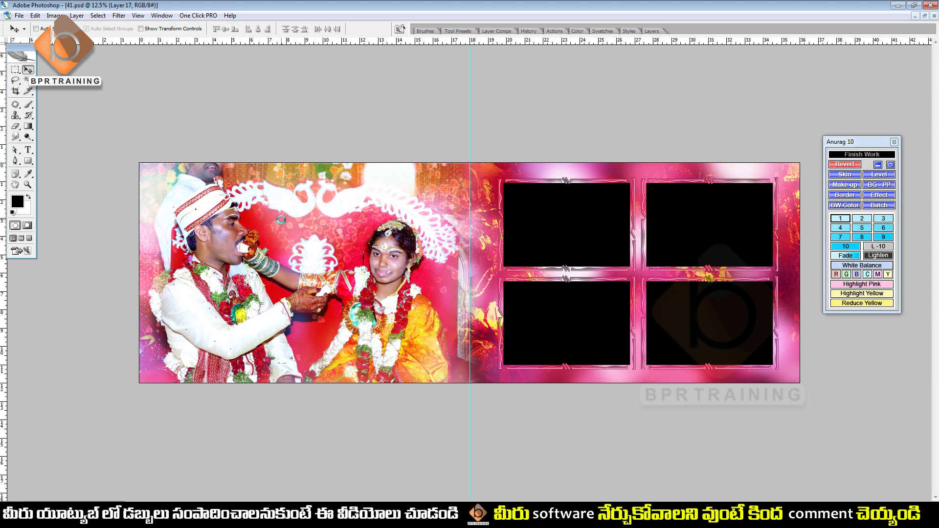
pyautogui.hotkey('ctrl', 'f')
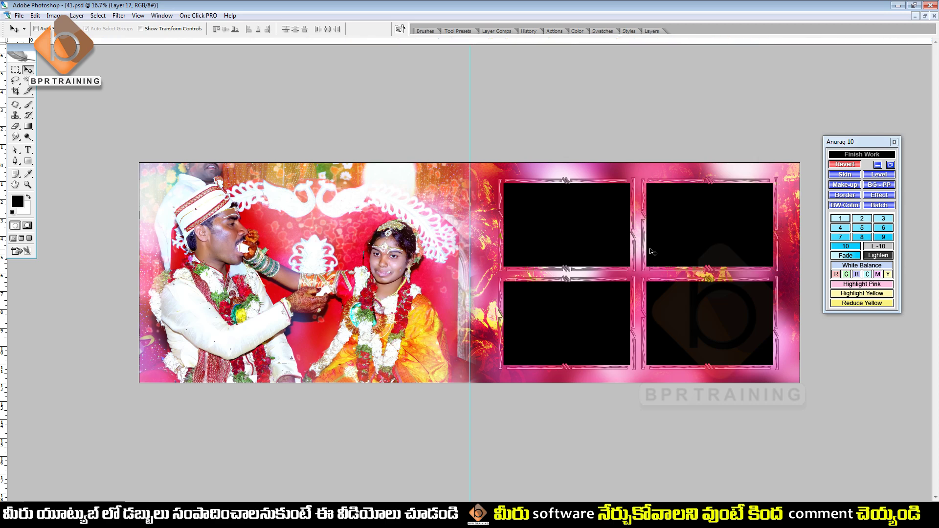
# Move the Anurag retouch panel off the right-page frames and return to the LIGHTING_1 folder.
pyautogui.hotkey('ctrl', '+')
pyautogui.hotkey('ctrl', '-')
pyautogui.hotkey('ctrl', '+')
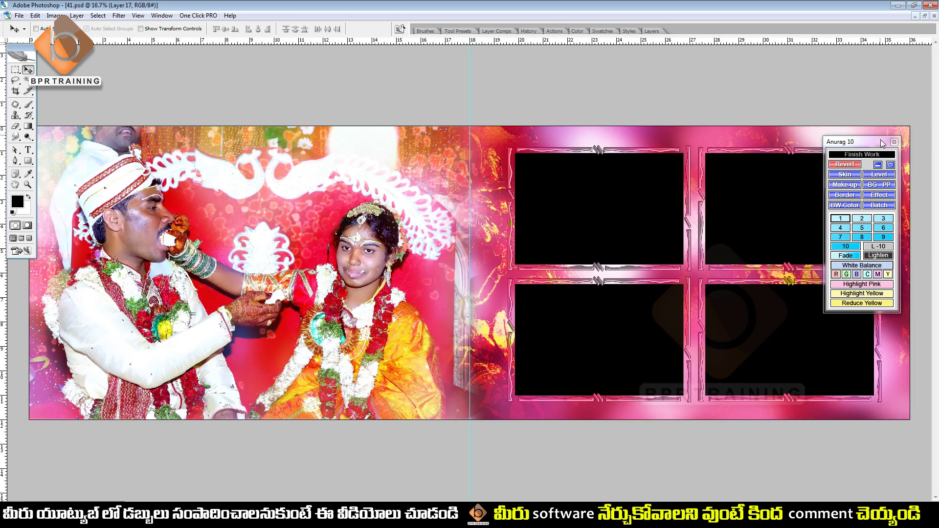
pyautogui.moveTo(880, 143); pyautogui.dragTo(342, 143)
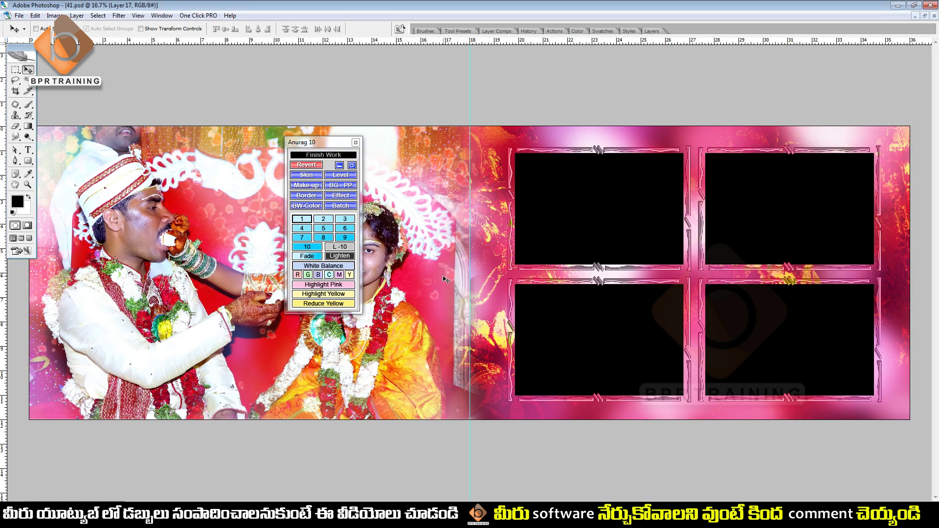
pyautogui.hotkey('alt', 'Tab')
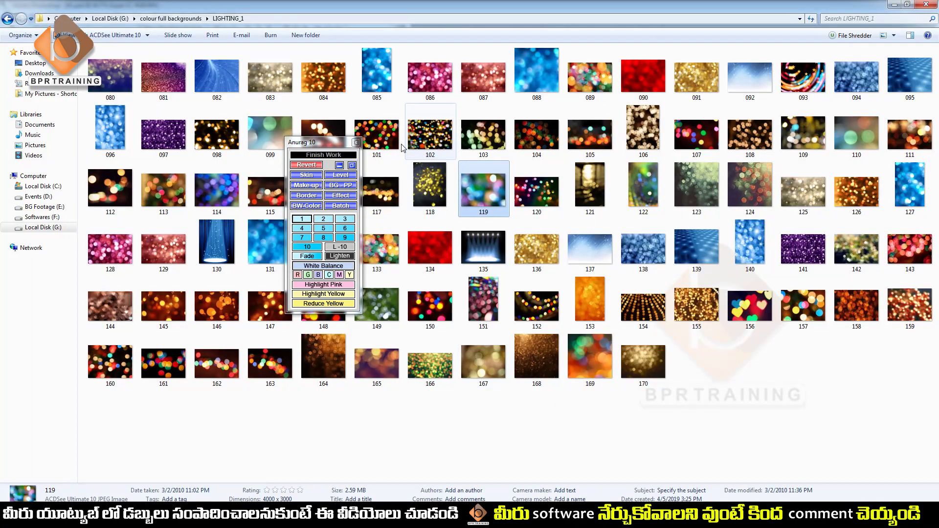
pyautogui.moveTo(14, 493)
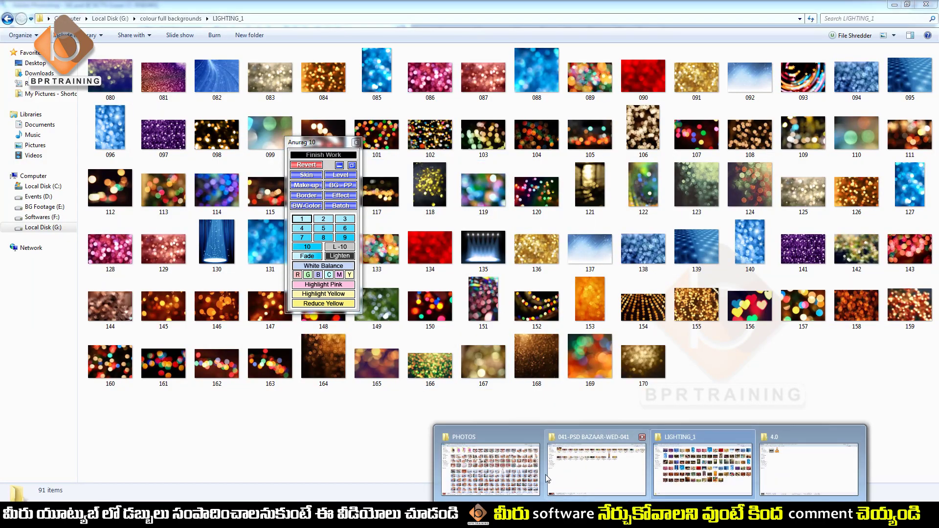
# Preview group photo IMG_8842 from the PHOTOS folder and drag it into Photoshop.
pyautogui.click(599, 460)
pyautogui.moveTo(342, 142)
pyautogui.mouseDown()
pyautogui.moveTo(663, 200)
pyautogui.moveTo(169, 208)
pyautogui.mouseUp()
pyautogui.doubleClick(374, 77)
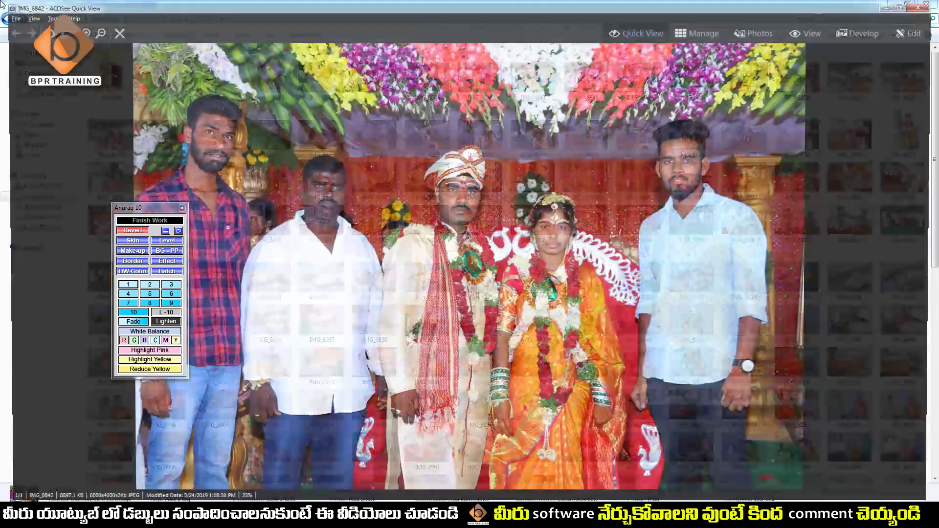
pyautogui.press('Escape')
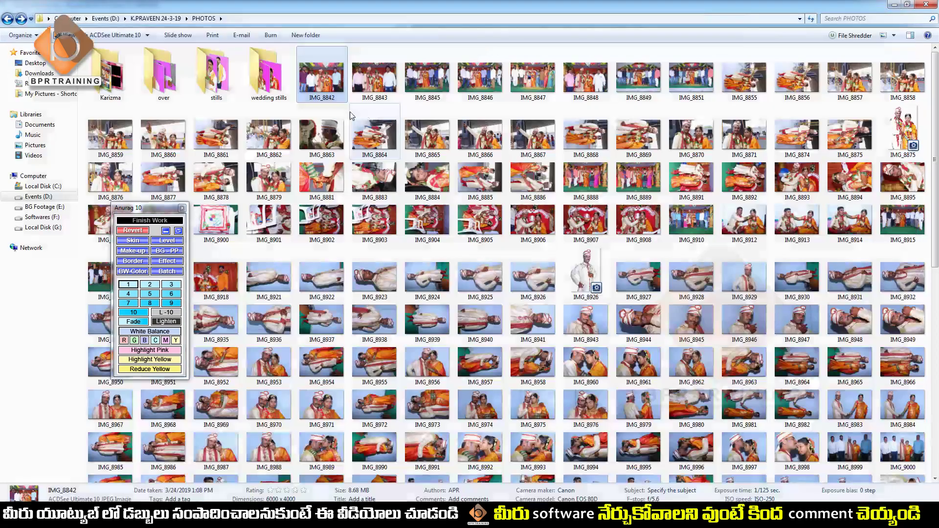
pyautogui.moveTo(374, 77); pyautogui.dragTo(341, 148)
pyautogui.hotkey('alt', 'Tab')
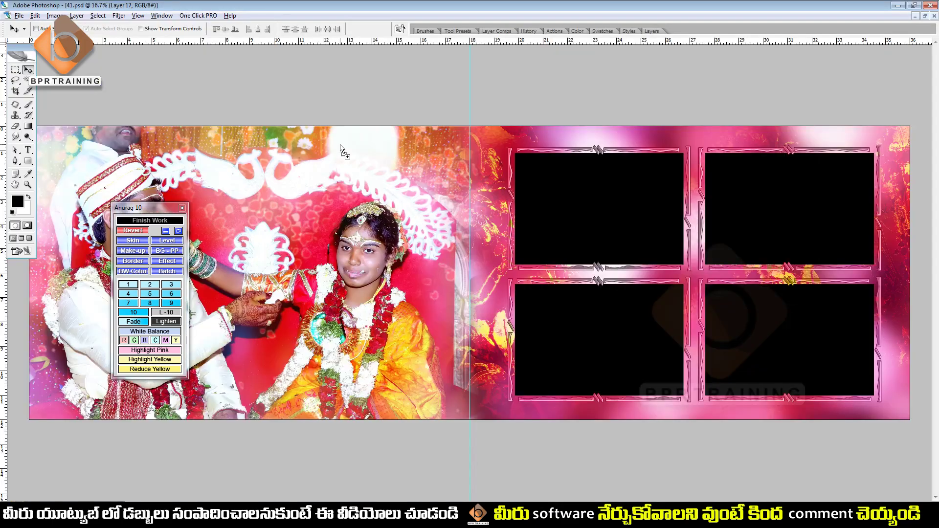
# Brighten group photo IMG_8842 with the Anurag panel, copy it and close it unsaved.
pyautogui.hotkey('ctrl', 'Tab')
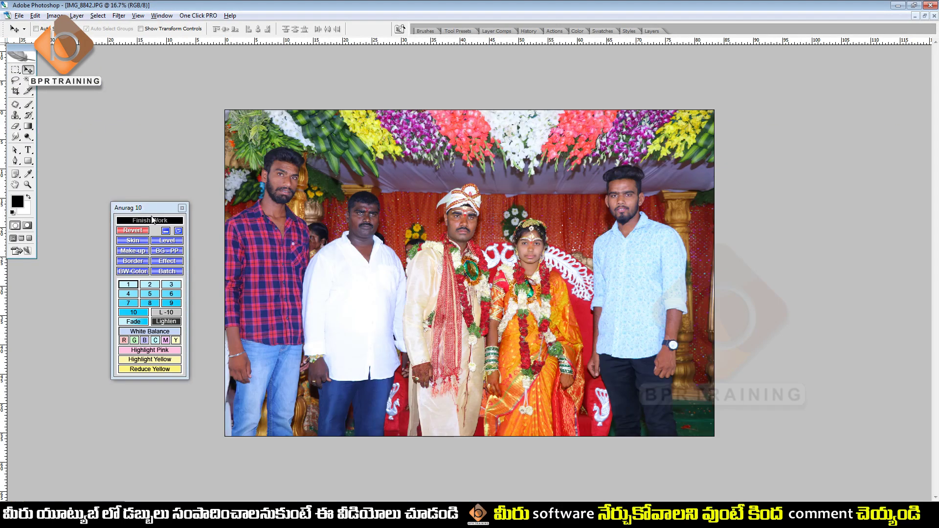
pyautogui.click(151, 286)
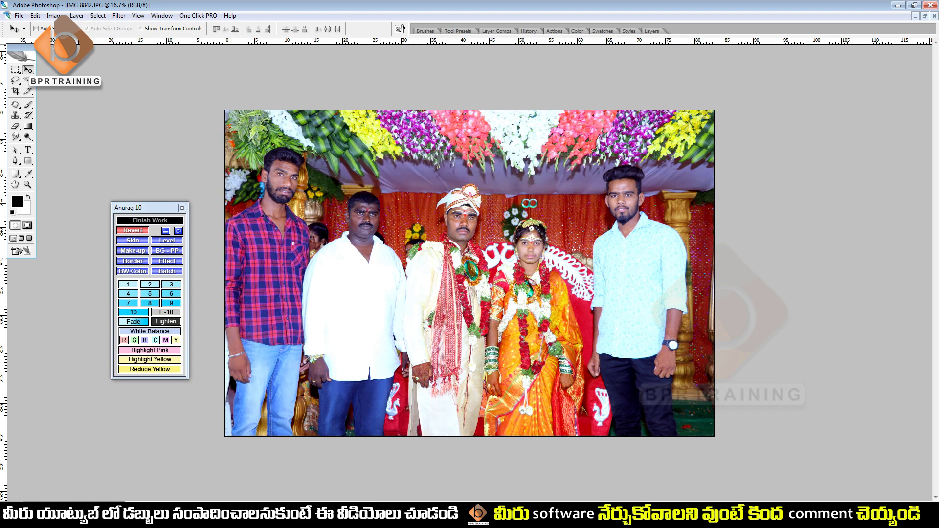
pyautogui.hotkey('ctrl', 'w')
pyautogui.click(468, 198)
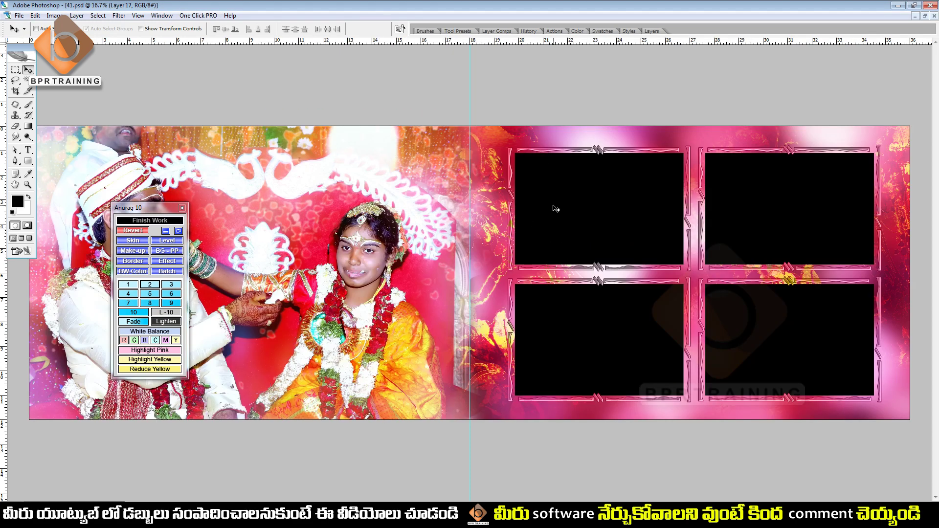
# Magic-wand the top-left frame and Paste Into it the IMG_8842 group photo.
pyautogui.press('w')
pyautogui.click(578, 195)
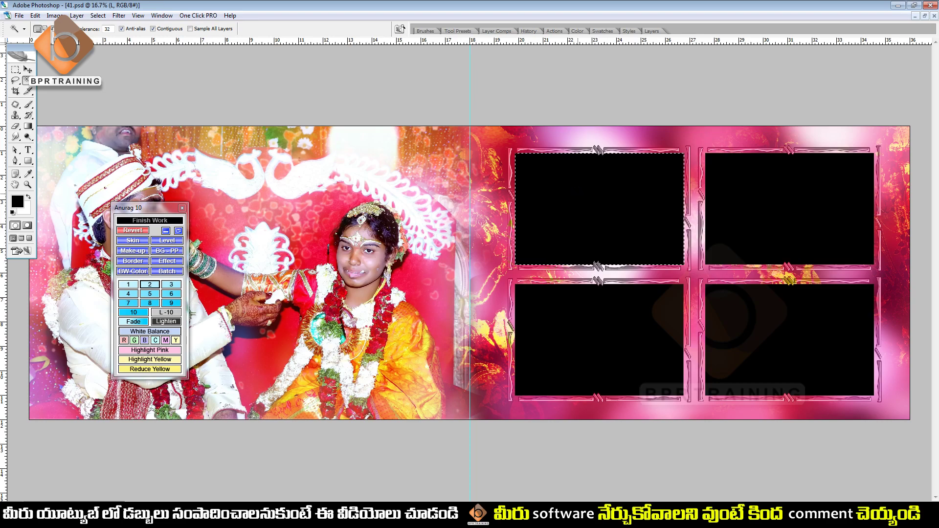
pyautogui.hotkey('ctrl', 'shift', 'v')
pyautogui.press('v')
pyautogui.hotkey('alt', 'Tab')
# Copy IMG_8843, close it unsaved and select the top-right frame's inside to receive it.
pyautogui.hotkey('alt', 'Tab')
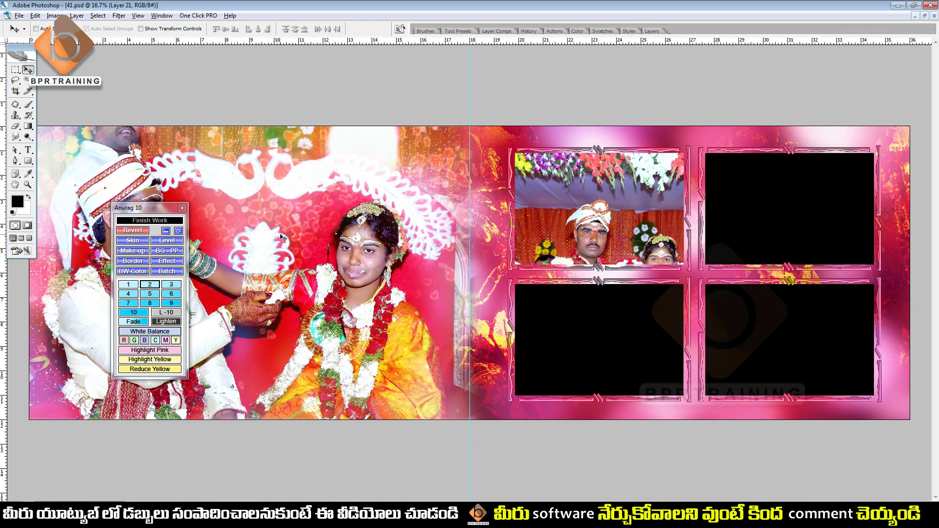
pyautogui.hotkey('alt', 'Tab')
pyautogui.hotkey('alt', 'Tab')
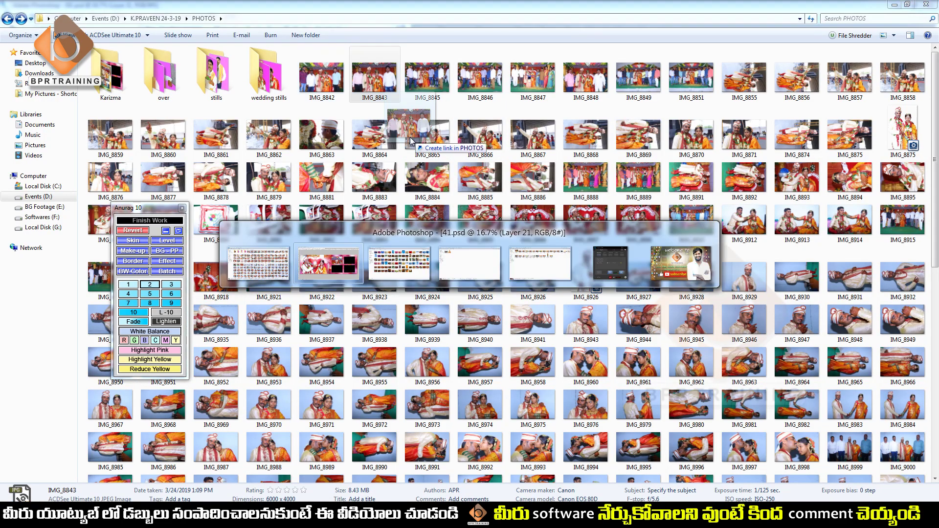
pyautogui.hotkey('ctrl', 'Tab')
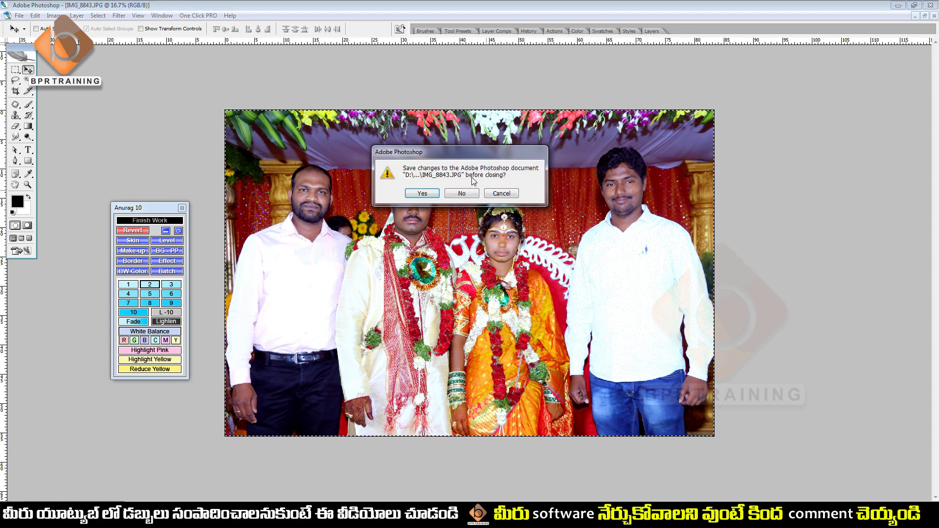
pyautogui.click(464, 194)
pyautogui.rightClick(782, 201)
pyautogui.click(793, 205)
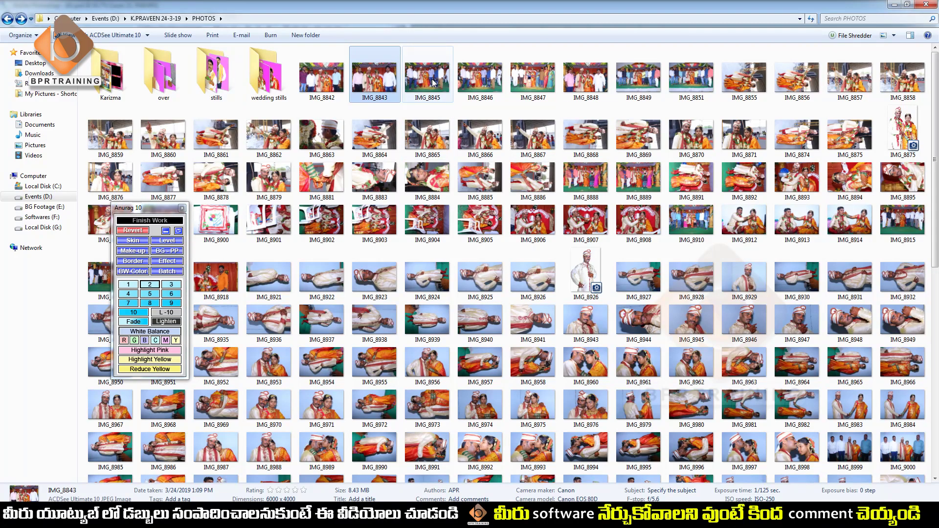
# Preview IMG_8845, then open IMG_8846 in Photoshop from the PHOTOS folder.
pyautogui.doubleClick(432, 79)
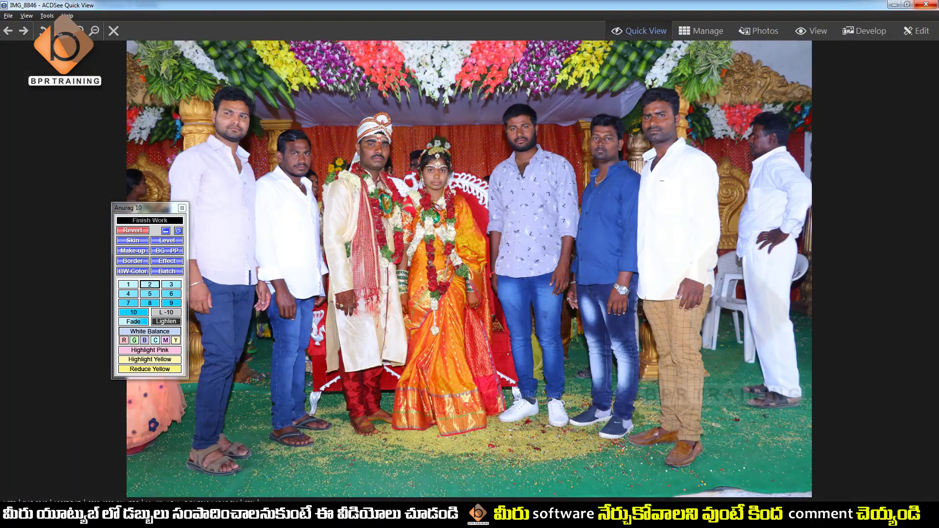
pyautogui.click(925, 4)
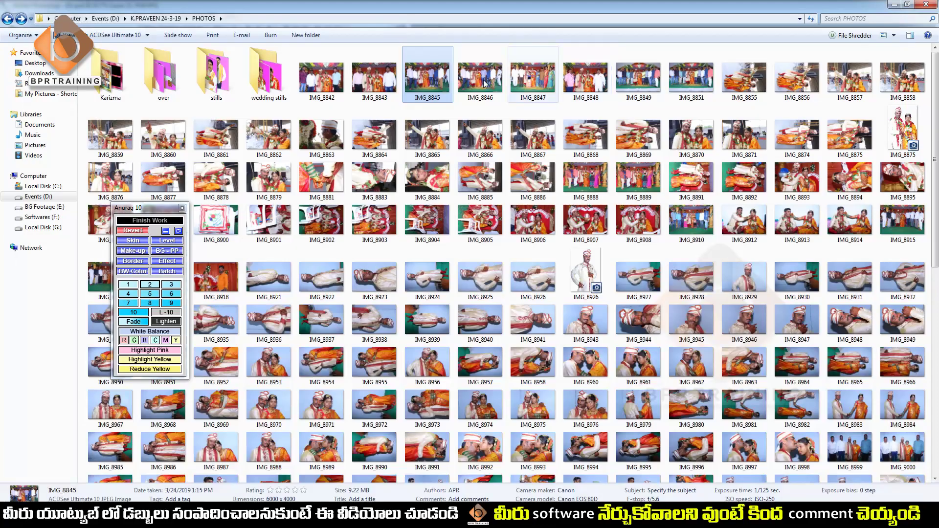
pyautogui.click(480, 76)
pyautogui.doubleClick(480, 76)
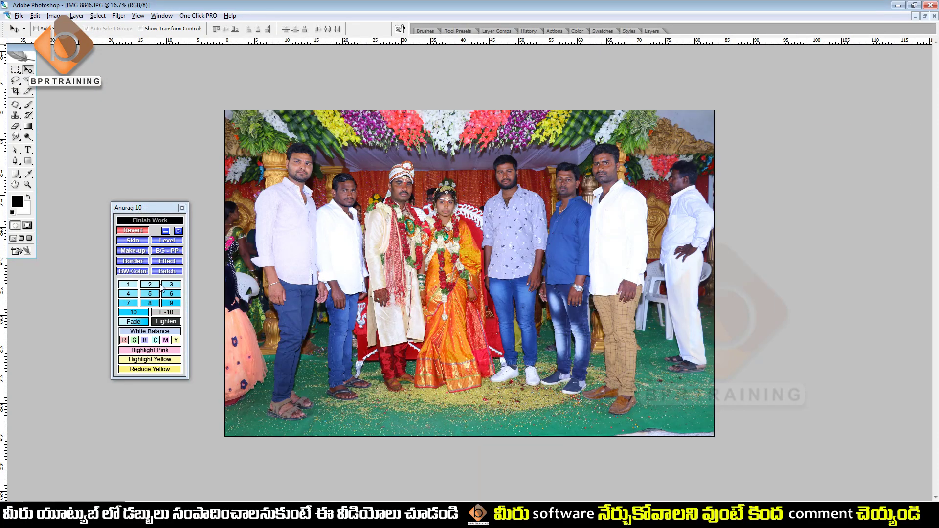
# Brighten IMG_8846, close it unsaved and paste it into the lower-left frame.
pyautogui.click(150, 284)
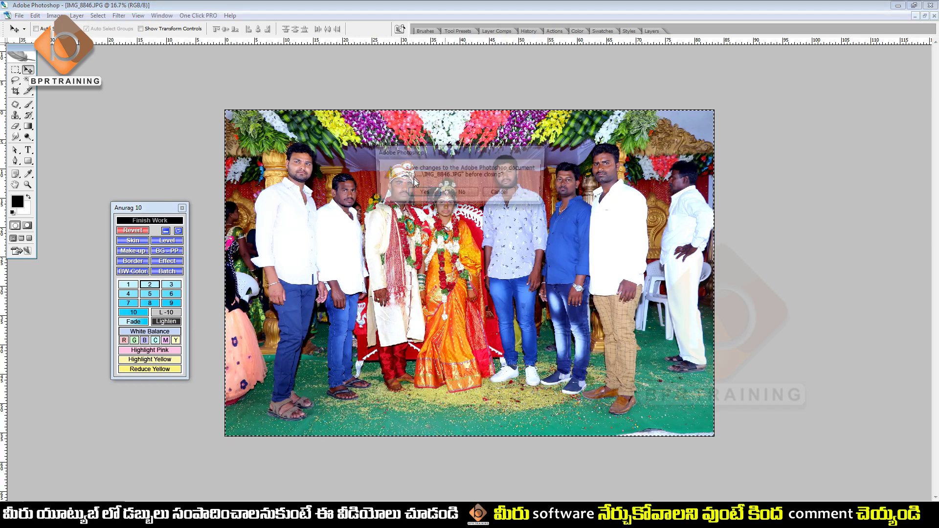
pyautogui.click(462, 192)
pyautogui.rightClick(600, 312)
pyautogui.click(616, 319)
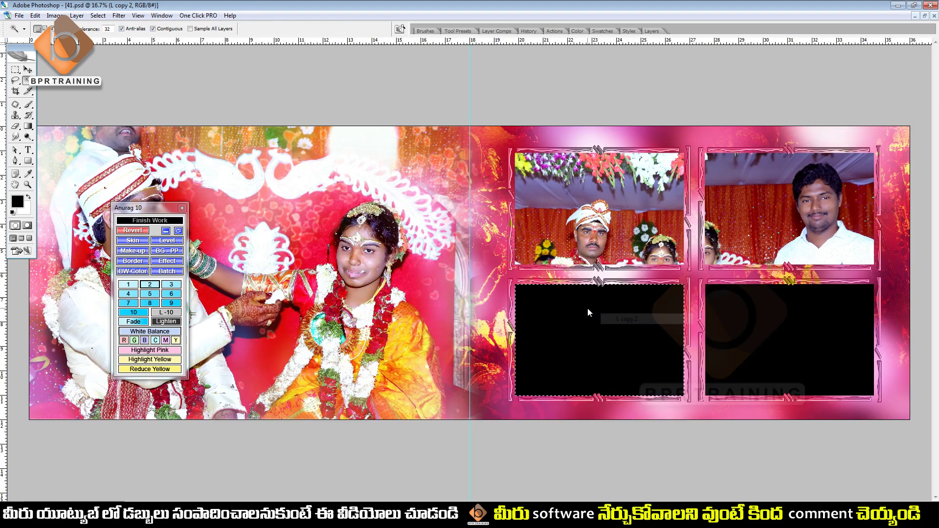
pyautogui.hotkey('ctrl', 'v')
# Preview IMG_8847, apply the Anurag retouch preset to it in Photoshop, then close it.
pyautogui.hotkey('alt', 'Tab')
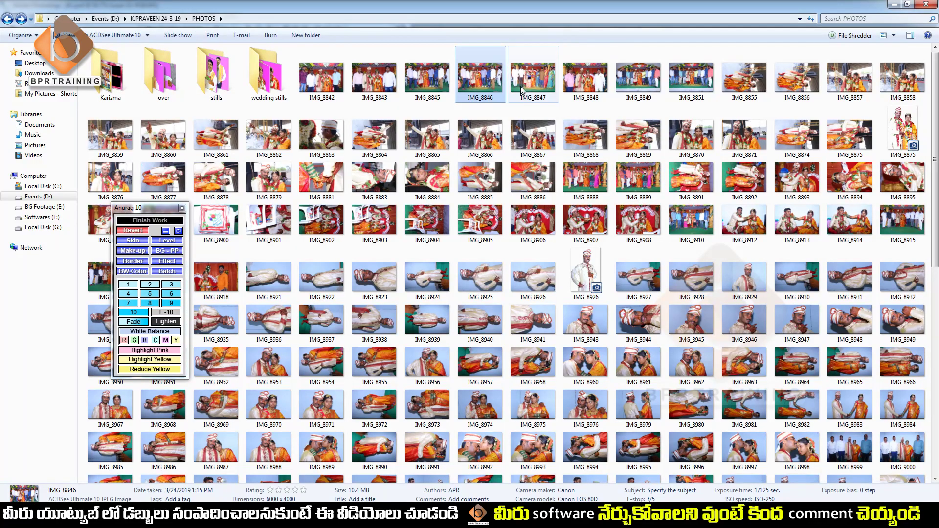
pyautogui.doubleClick(522, 88)
pyautogui.press('Escape')
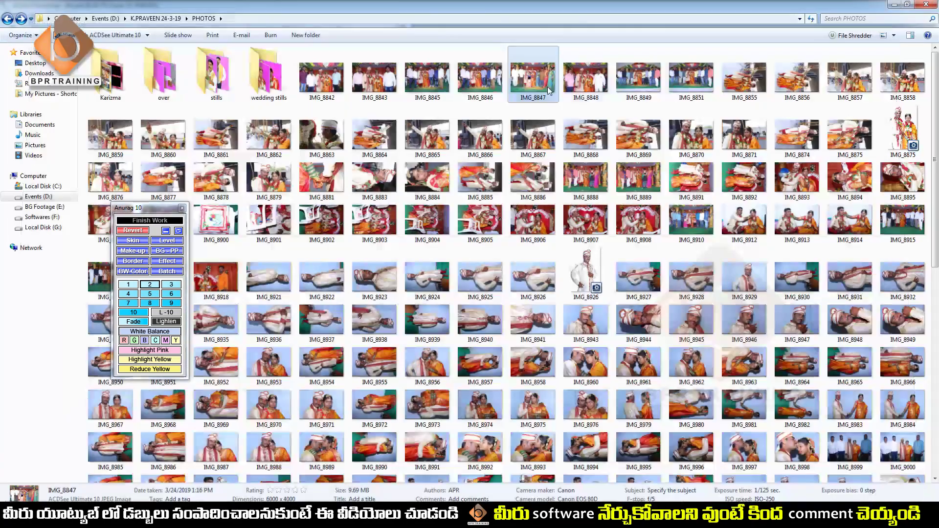
pyautogui.hotkey('alt', 'Tab')
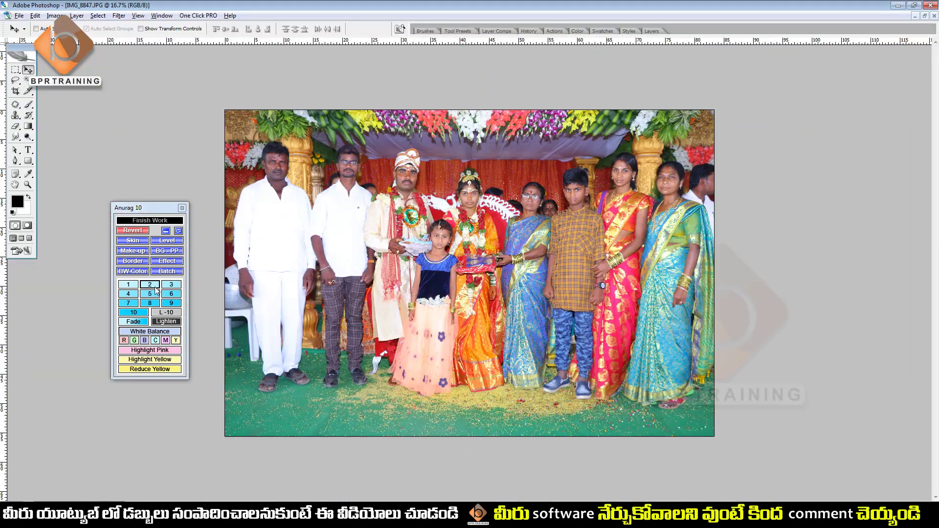
pyautogui.click(150, 284)
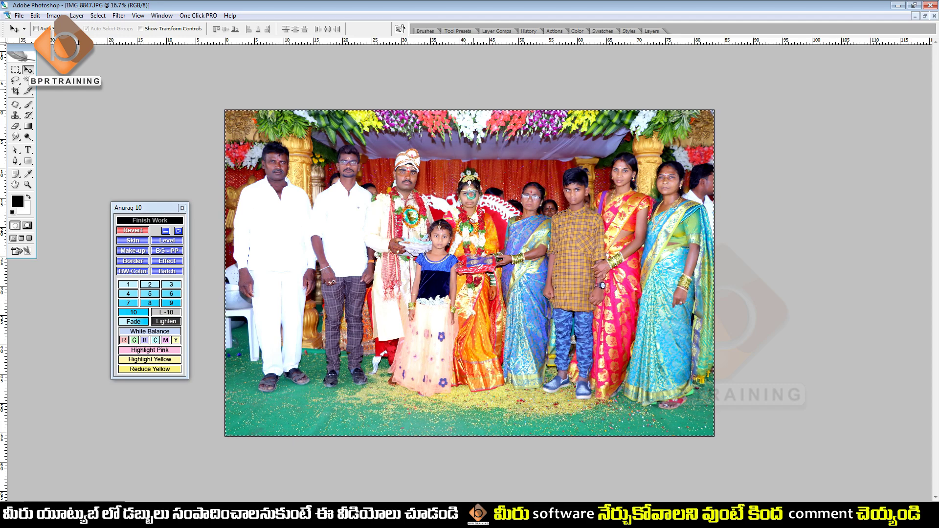
pyautogui.click(462, 192)
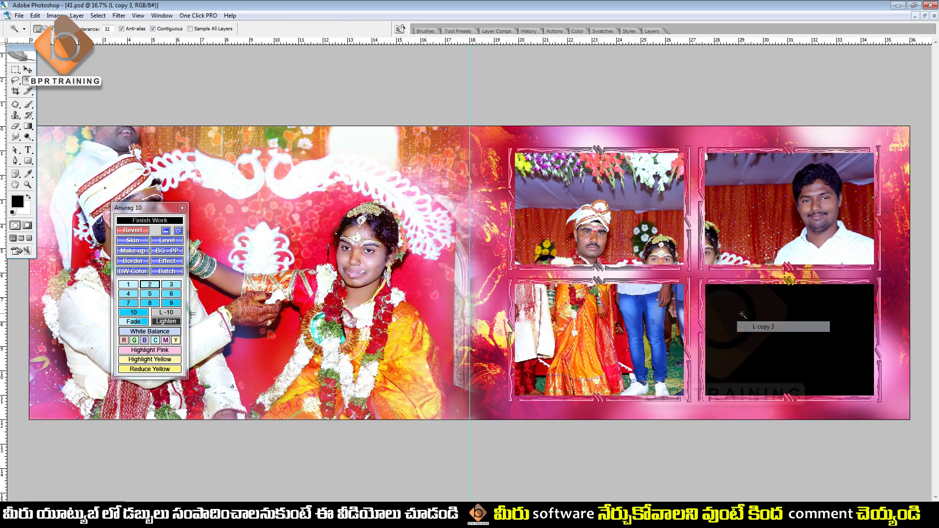
# Scale the top-left photo (Layer 21) to about 35% and move it up into its frame.
pyautogui.rightClick(613, 192)
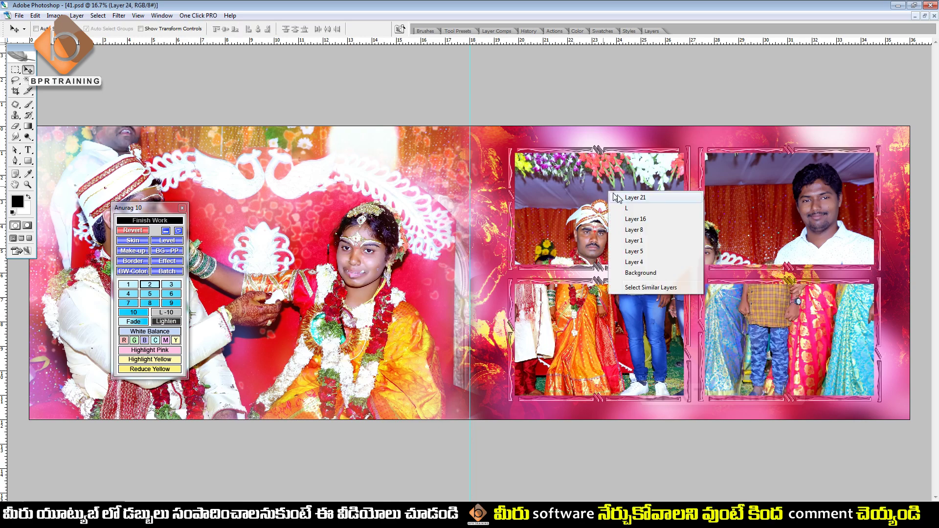
pyautogui.click(631, 196)
pyautogui.hotkey('ctrl', 't')
pyautogui.moveTo(826, 137); pyautogui.dragTo(672, 236)
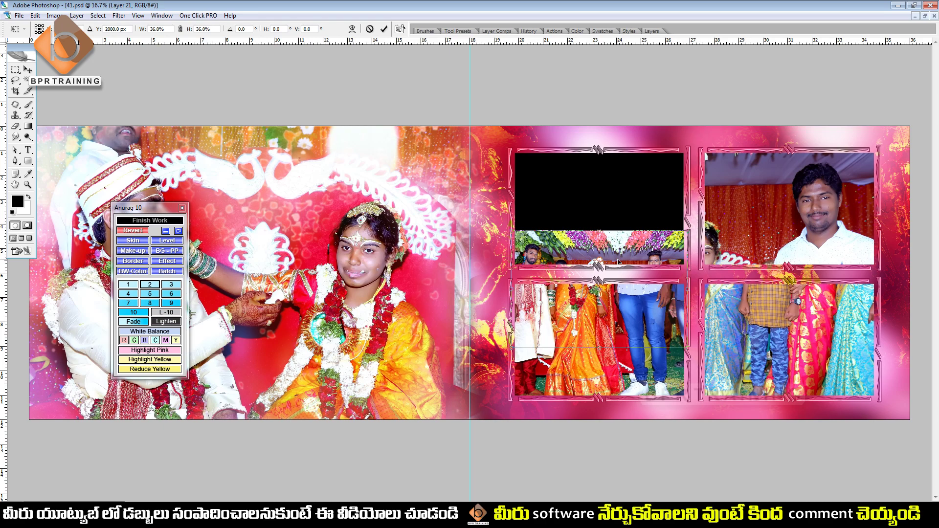
pyautogui.press('Return')
pyautogui.moveTo(590, 256); pyautogui.dragTo(590, 173)
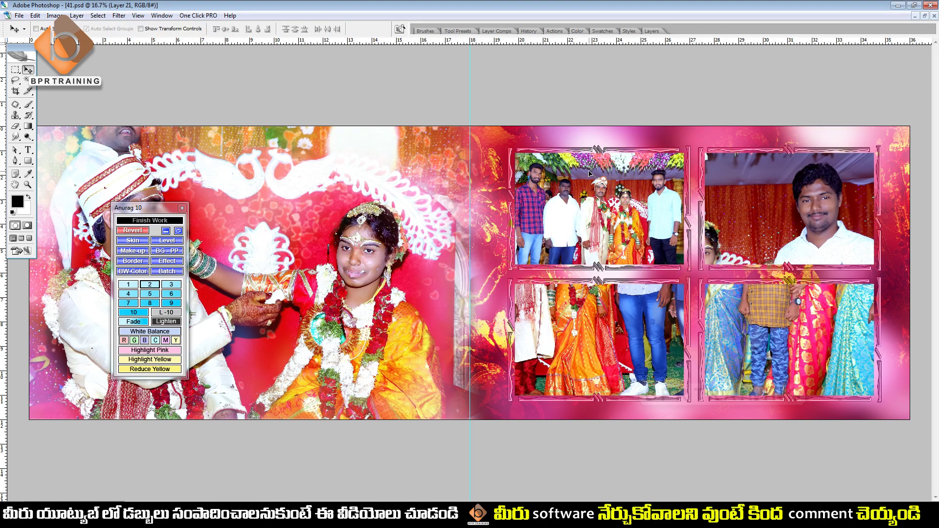
# Resize the top-right and lower-left photos (Layers 22 and 23) to fit their frames.
pyautogui.keyDown('ctrl'); pyautogui.click(769, 187); pyautogui.keyUp('ctrl')
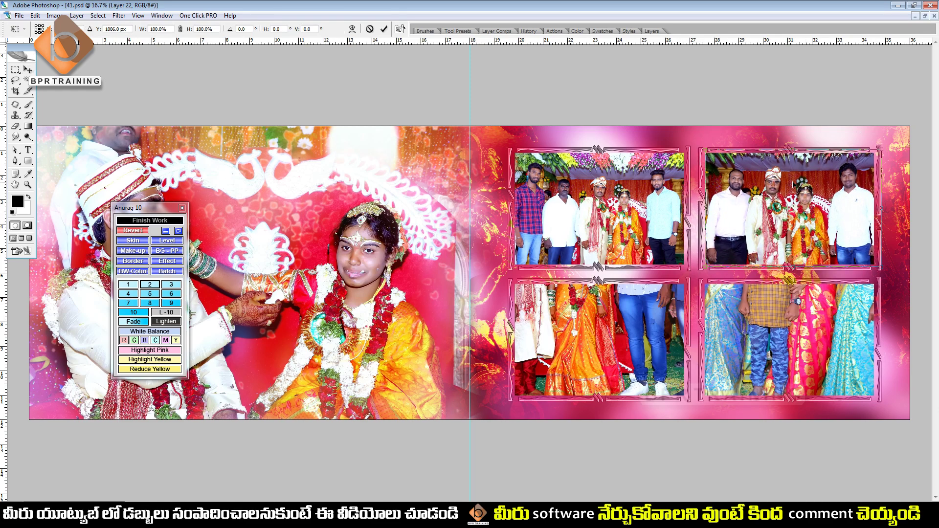
pyautogui.press('Return')
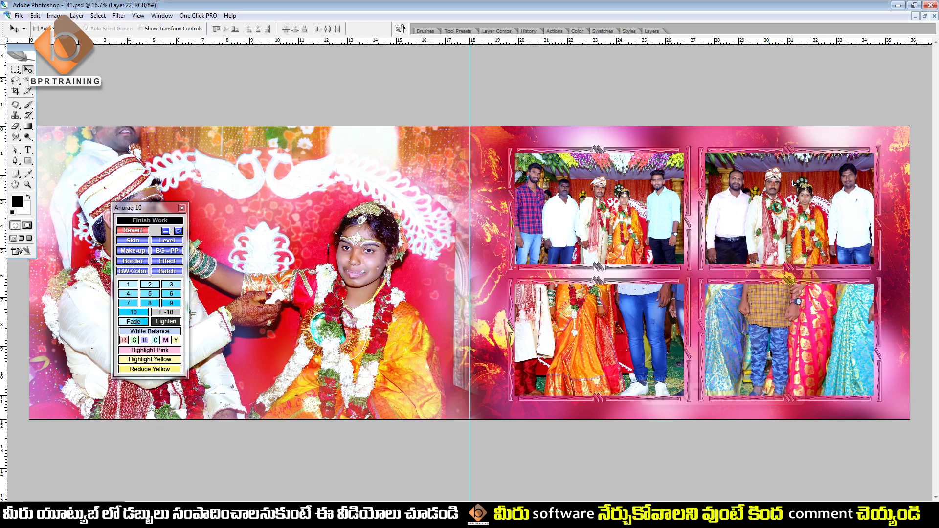
pyautogui.rightClick(609, 310)
pyautogui.click(623, 315)
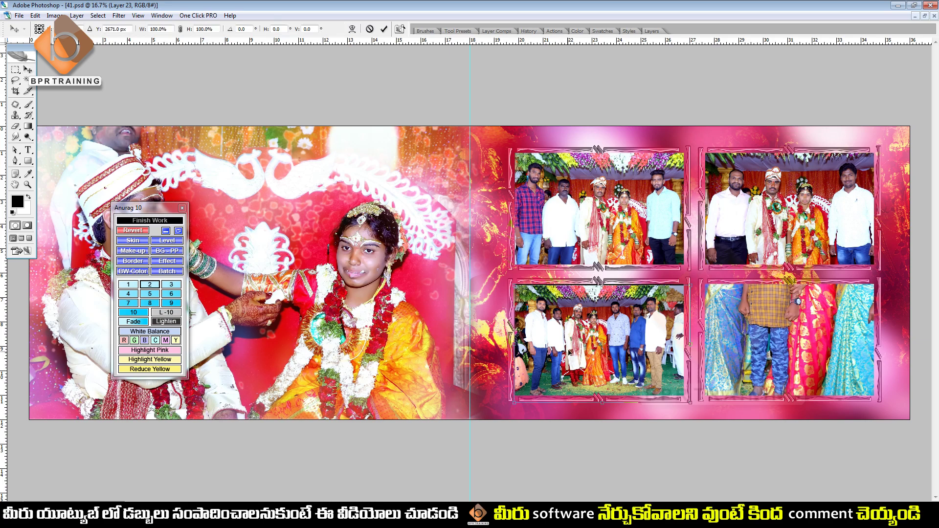
pyautogui.press('Return')
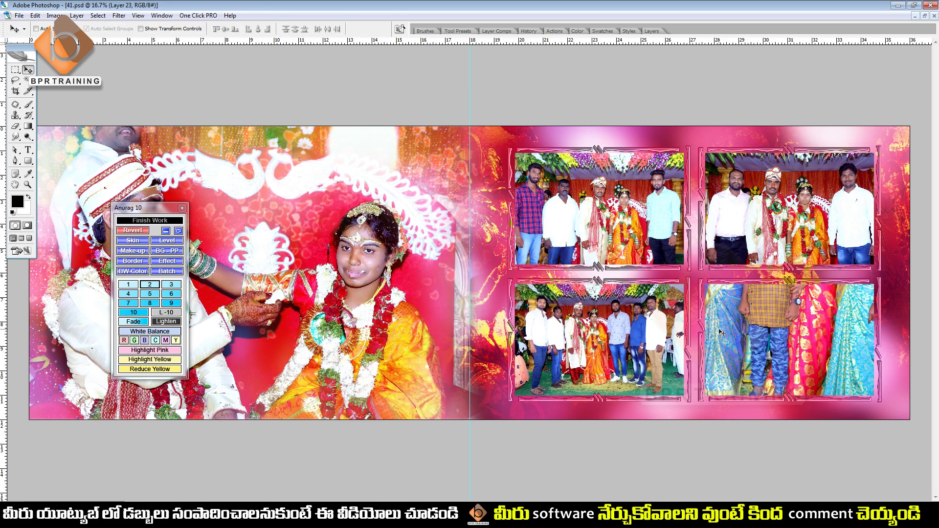
# Resize the lower-right photo (Layer 24) to fit its frame.
pyautogui.rightClick(745, 320)
pyautogui.click(765, 329)
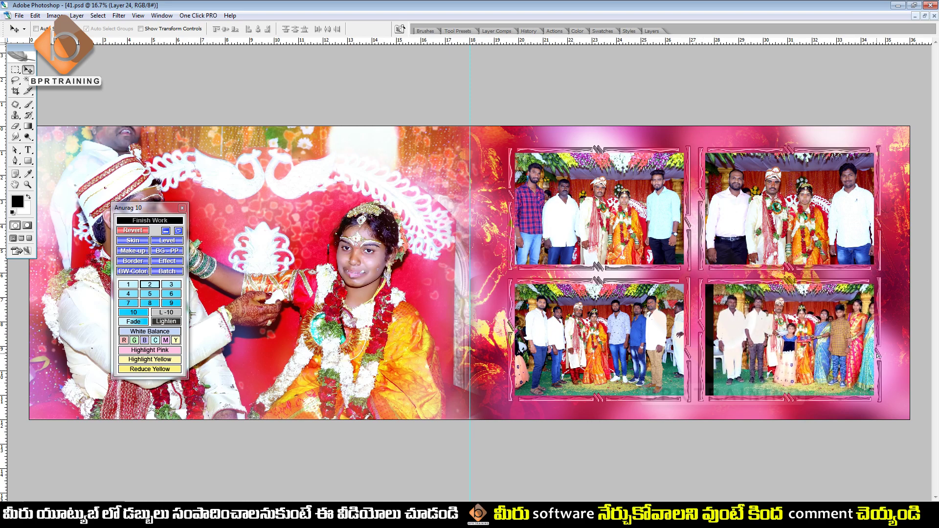
pyautogui.hotkey('ctrl', 't')
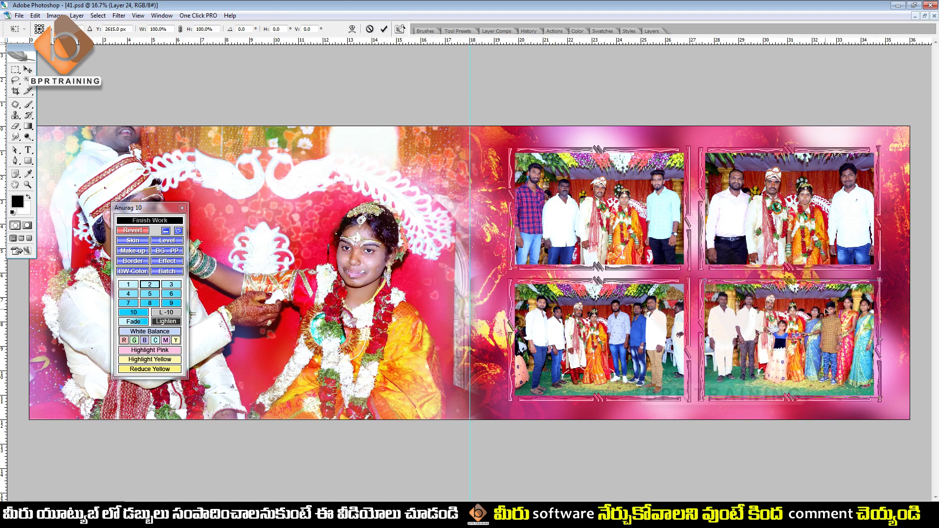
pyautogui.press('Return')
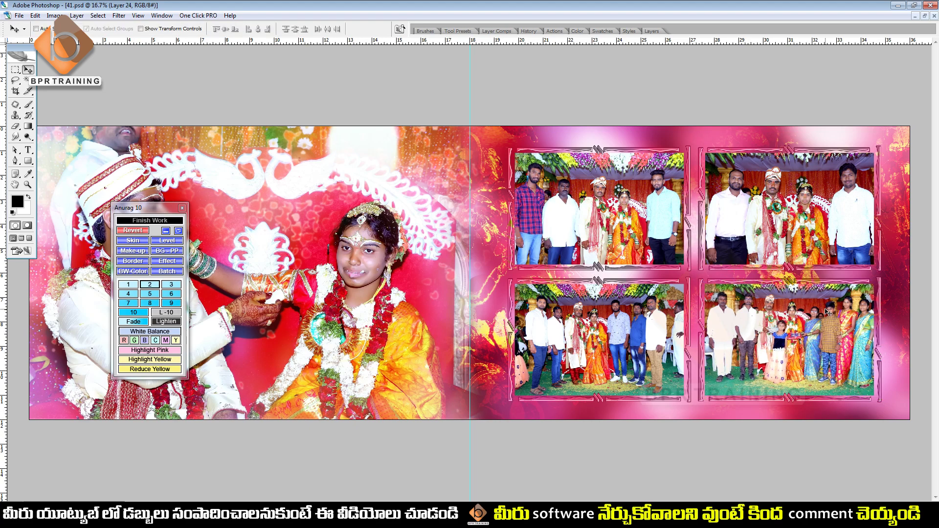
# Enlarge the lower-left photo slightly and nudge it right and down to fill its frame.
pyautogui.keyDown('ctrl'); pyautogui.click(631, 328); pyautogui.keyUp('ctrl')
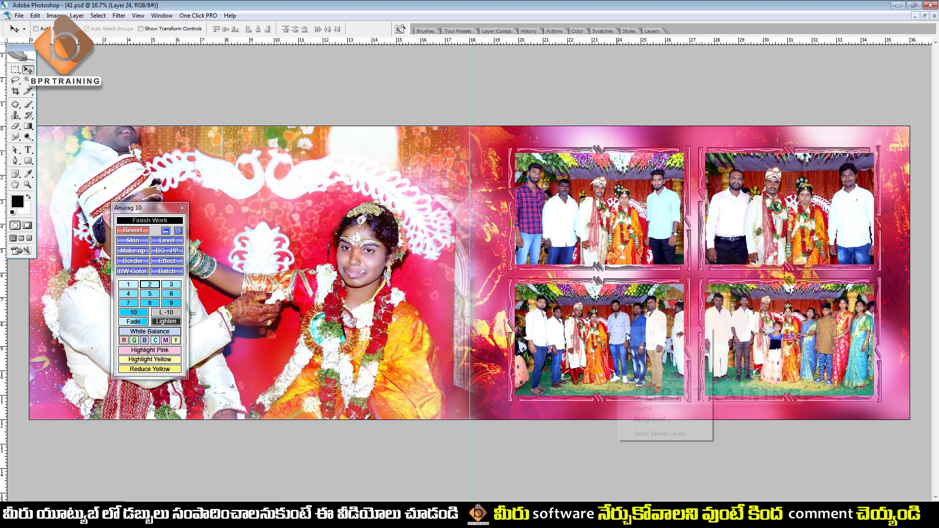
pyautogui.hotkey('ctrl', 't')
pyautogui.moveTo(693, 279); pyautogui.dragTo(696, 277)
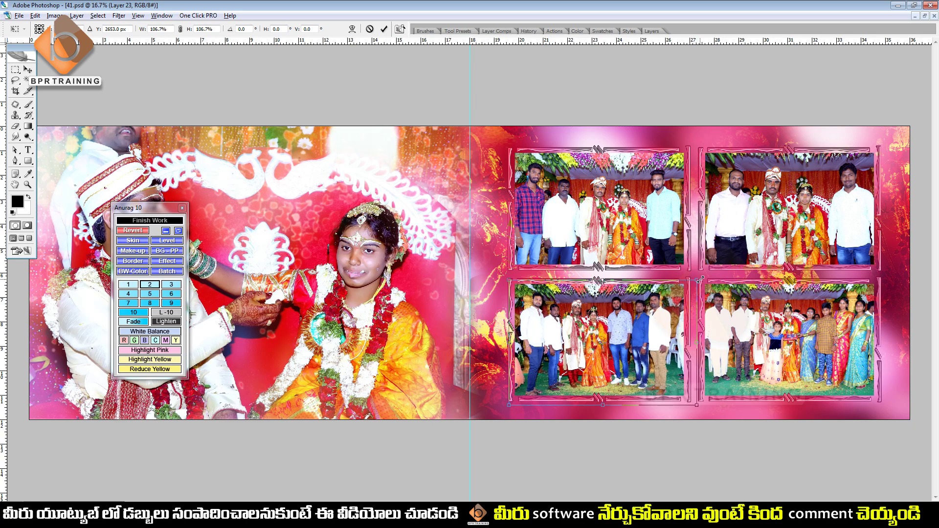
pyautogui.press('Return')
pyautogui.moveTo(630, 317); pyautogui.dragTo(634, 321)
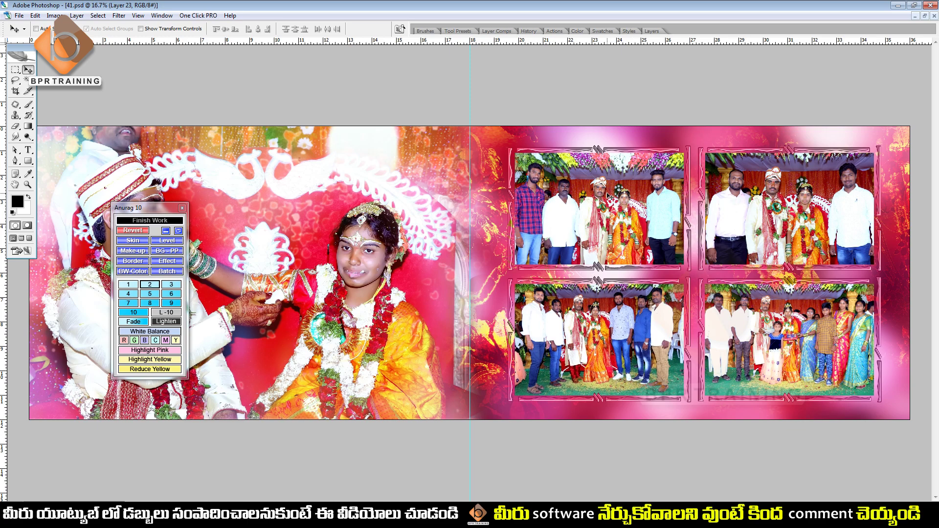
pyautogui.hotkey('ctrl', '-')
pyautogui.hotkey('ctrl', '-')
# Move the Anurag 10 panel to the top-right corner, collapse it, and zoom back to 16.7%.
pyautogui.hotkey('ctrl', '+')
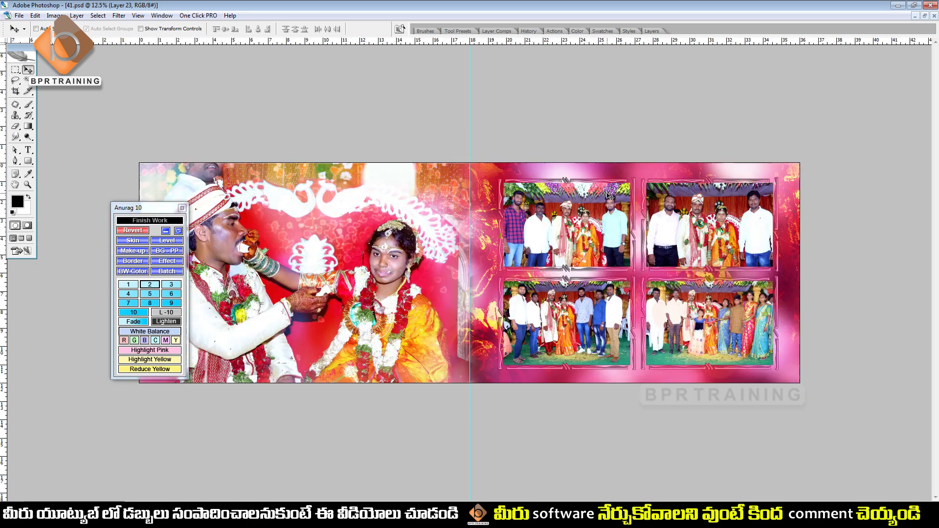
pyautogui.moveTo(143, 210); pyautogui.dragTo(871, 65)
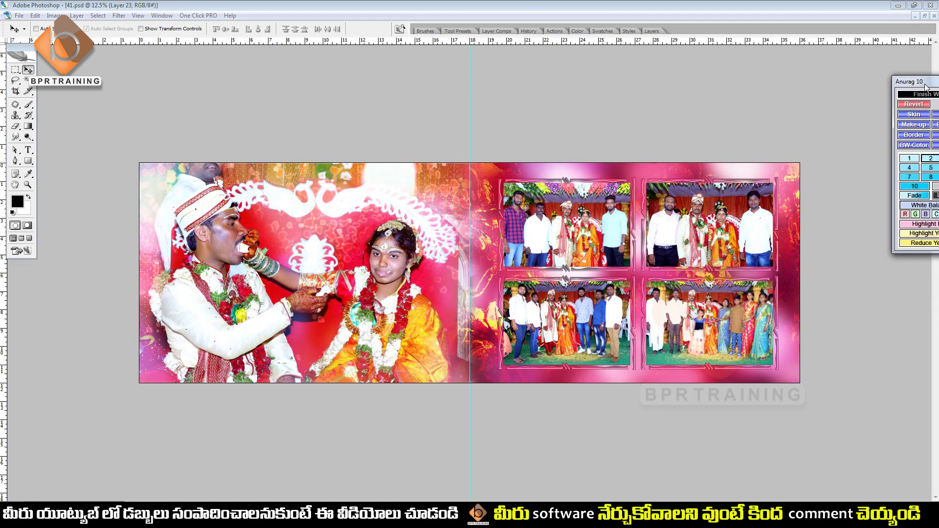
pyautogui.click(894, 87)
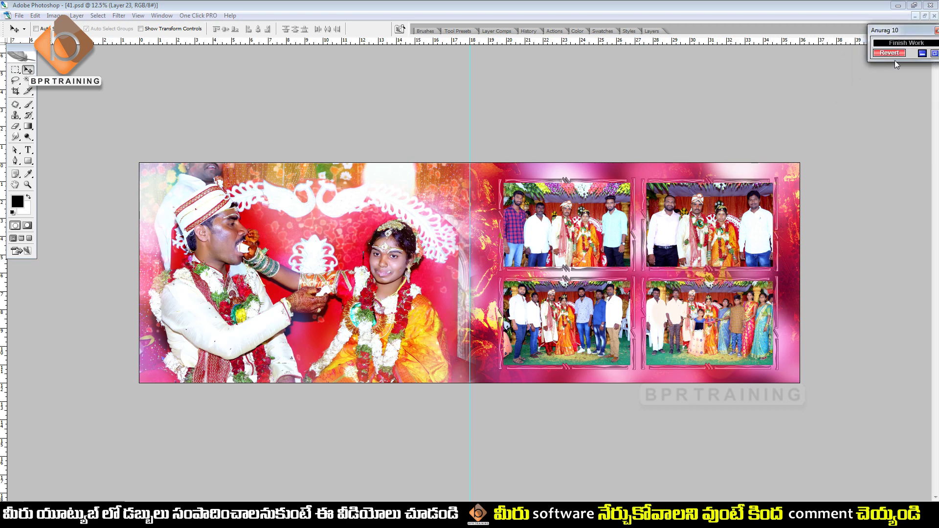
pyautogui.hotkey('ctrl', '+')
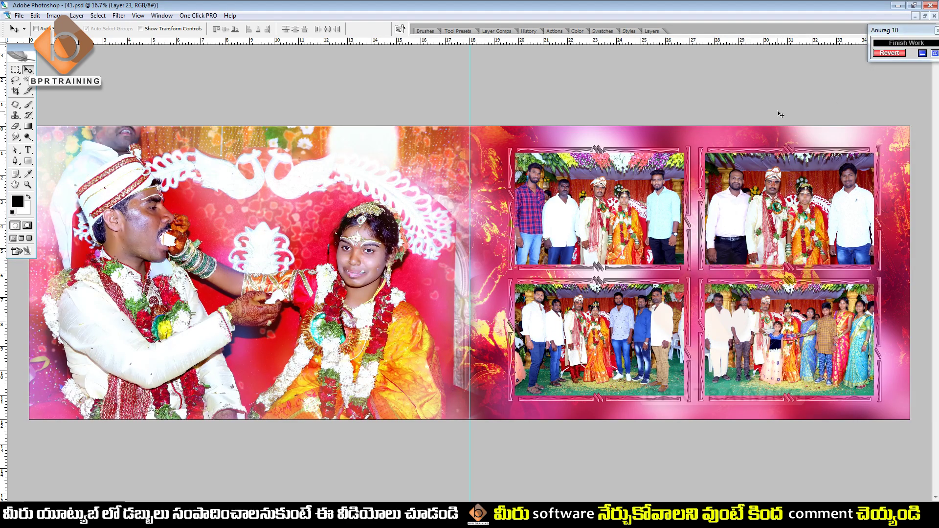